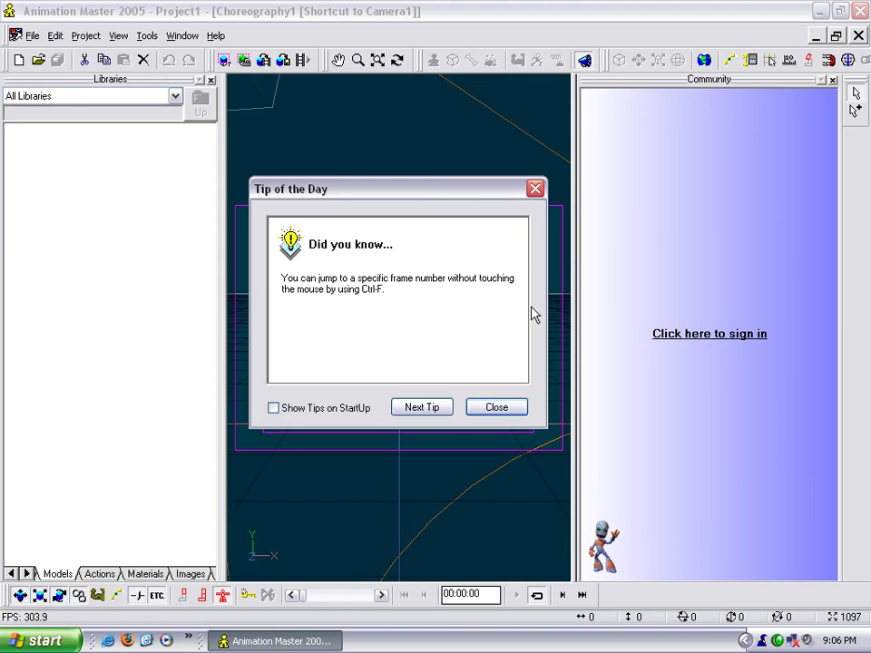
Toggle Show Tips on StartUp on and off, then page through three more tips
drag(441, 191, 441, 205)
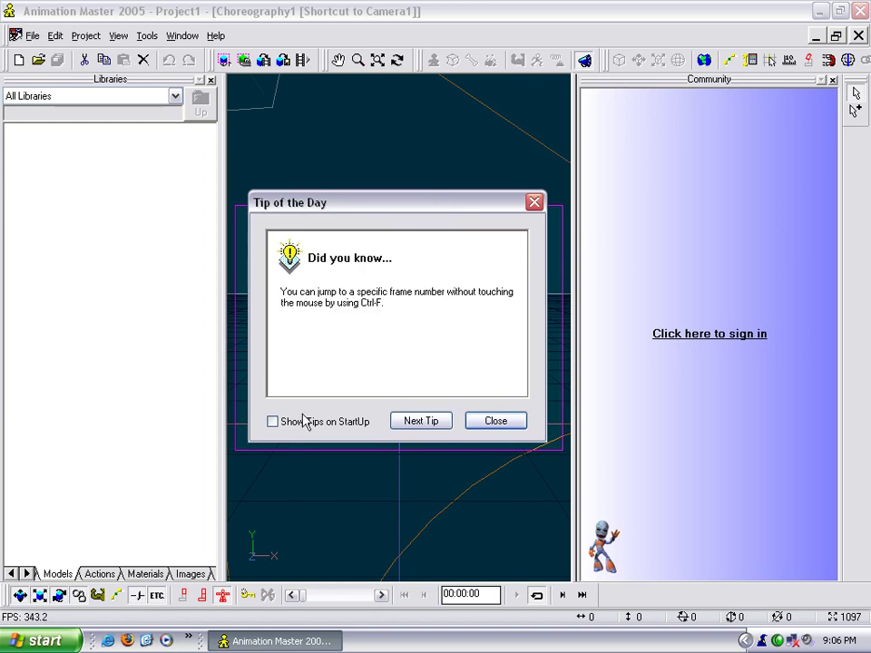
click(273, 421)
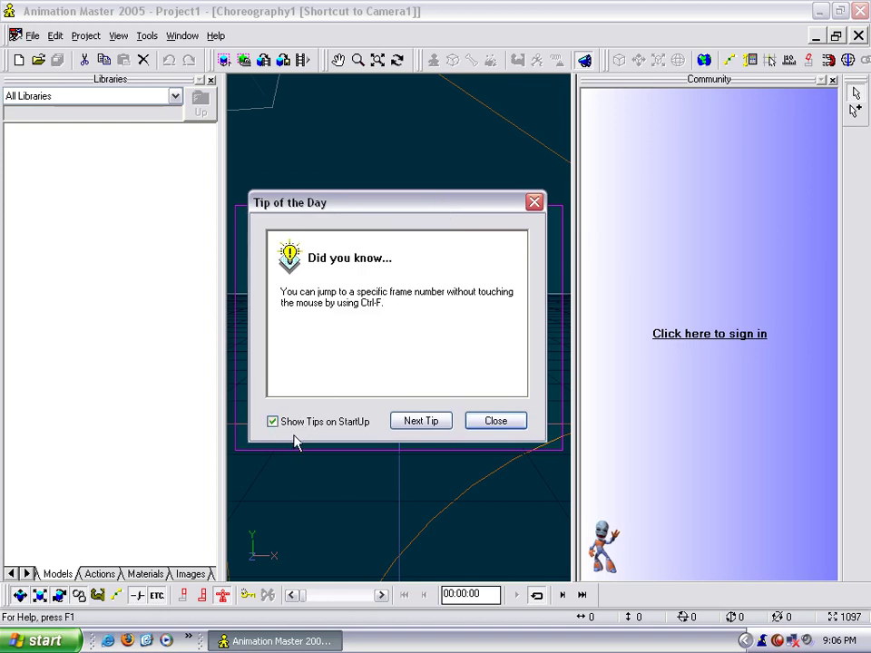
click(273, 421)
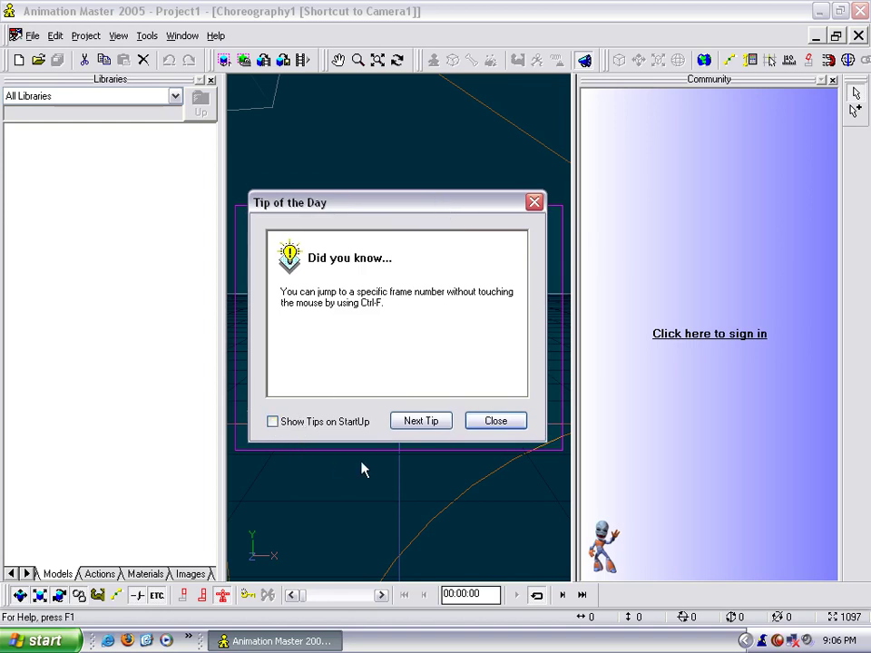
click(420, 429)
click(420, 428)
click(421, 428)
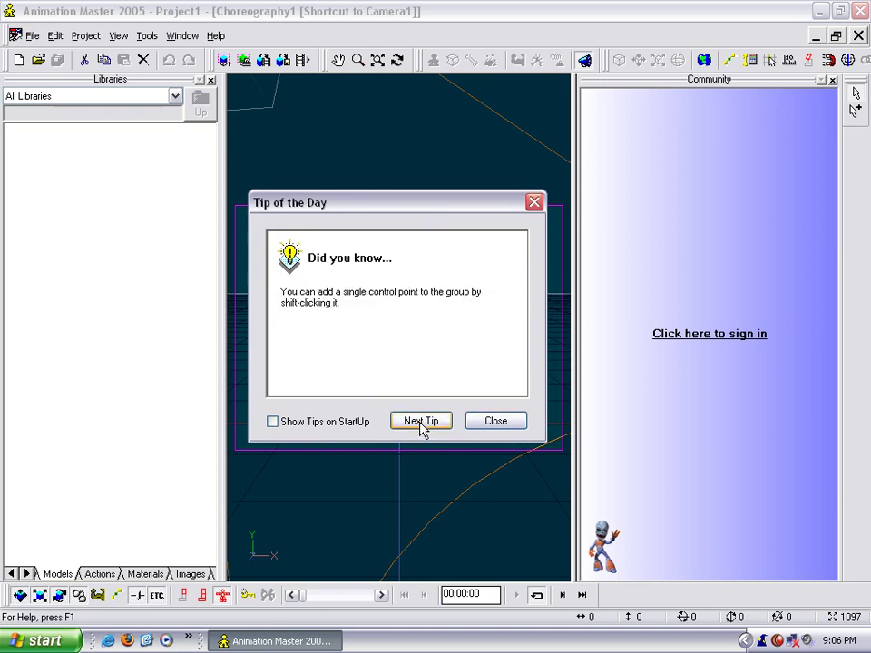
Close the tip window, reopen it from Help > Tip of the Day, and close it again
click(496, 422)
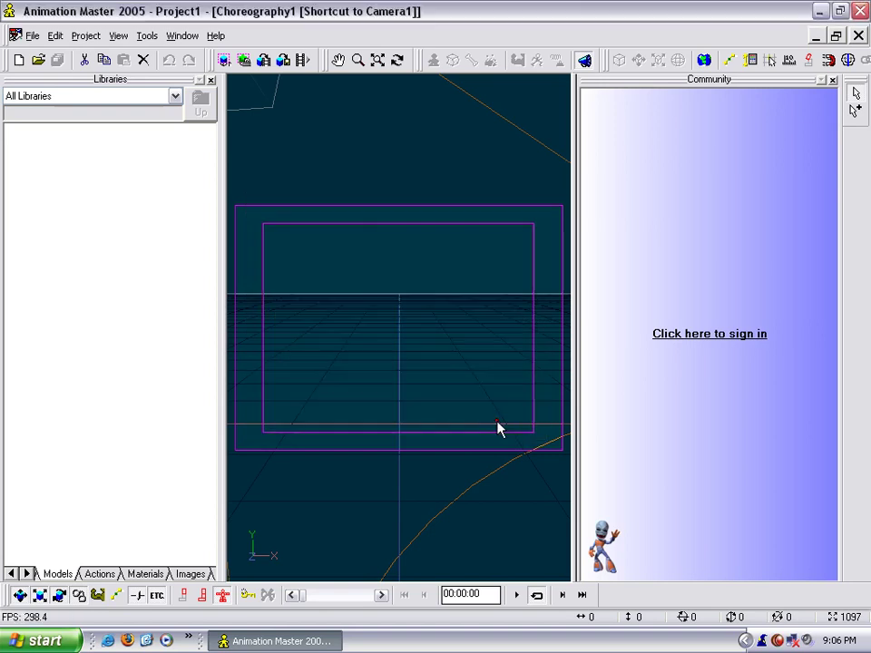
click(215, 38)
click(238, 82)
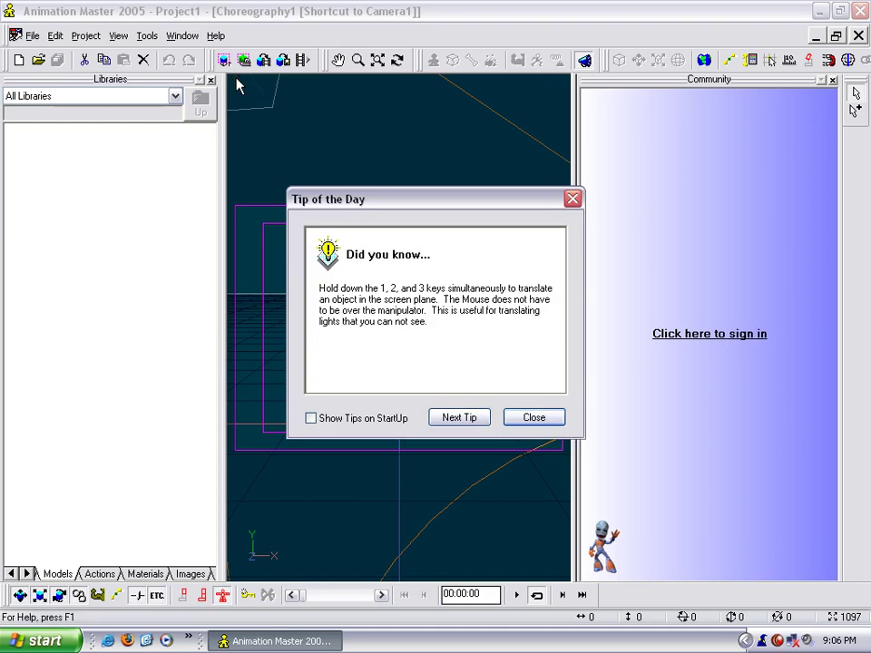
click(542, 418)
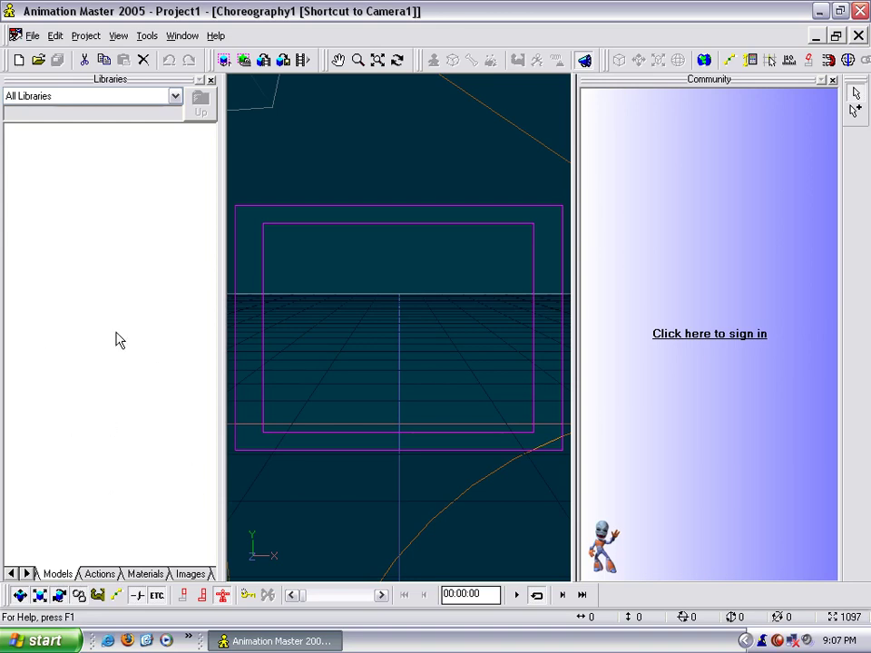
Close the Libraries panel, the Community panel and the maximized Choreography1 camera window
click(211, 81)
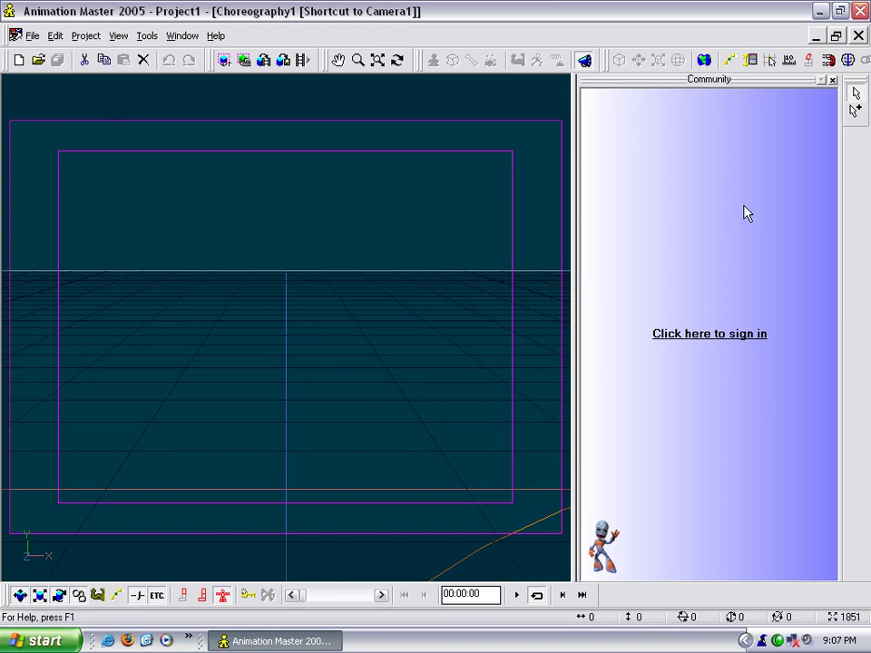
click(832, 80)
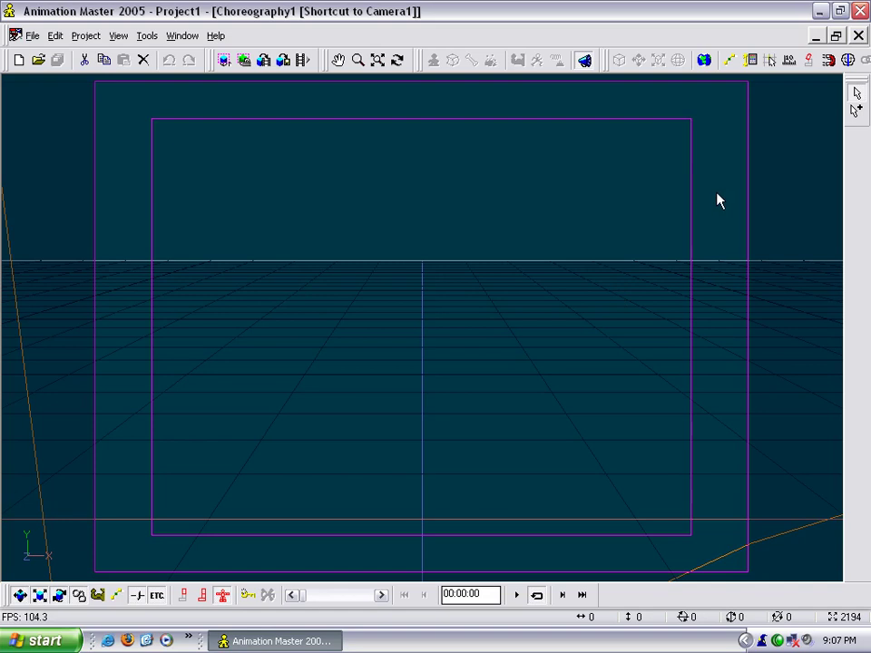
click(858, 35)
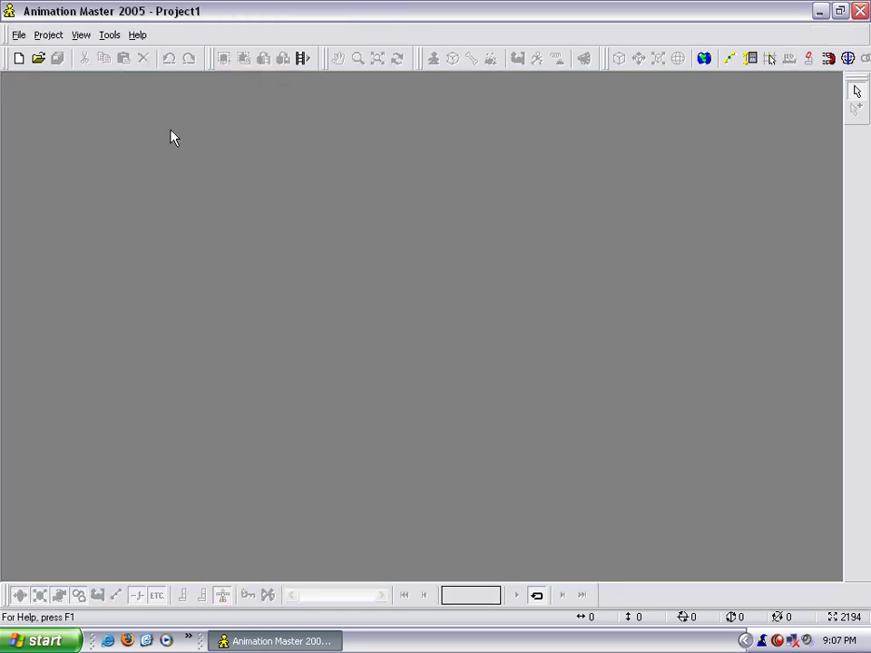
In Tools > Options, set At start-up to Do nothing and uncheck Reload last project
click(110, 37)
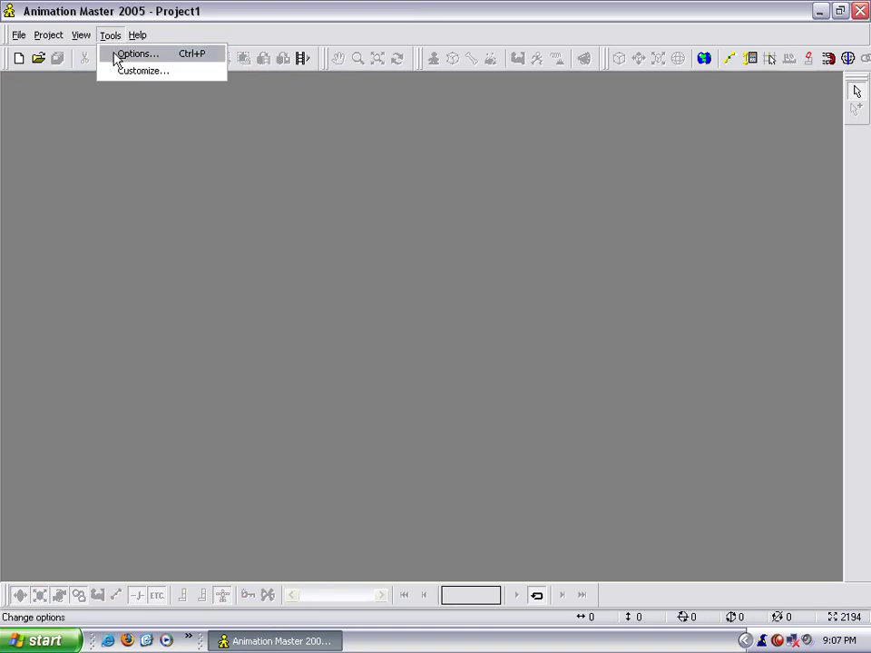
click(127, 55)
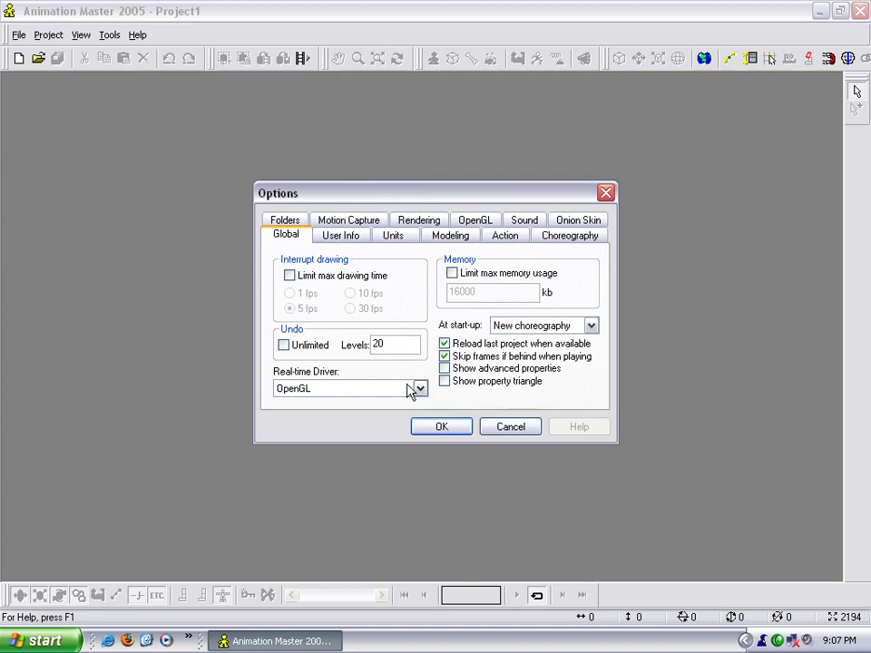
click(592, 326)
click(590, 341)
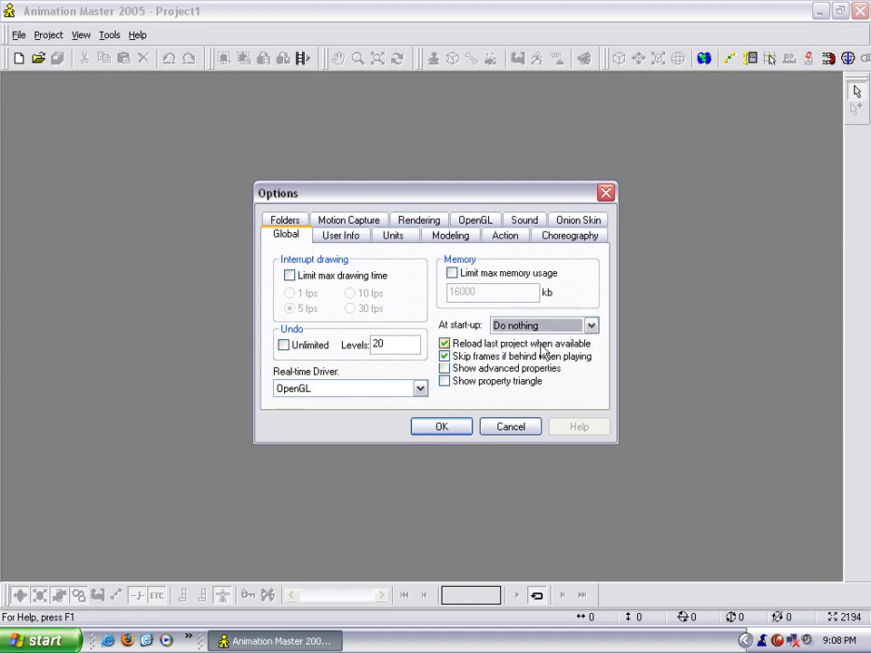
click(444, 345)
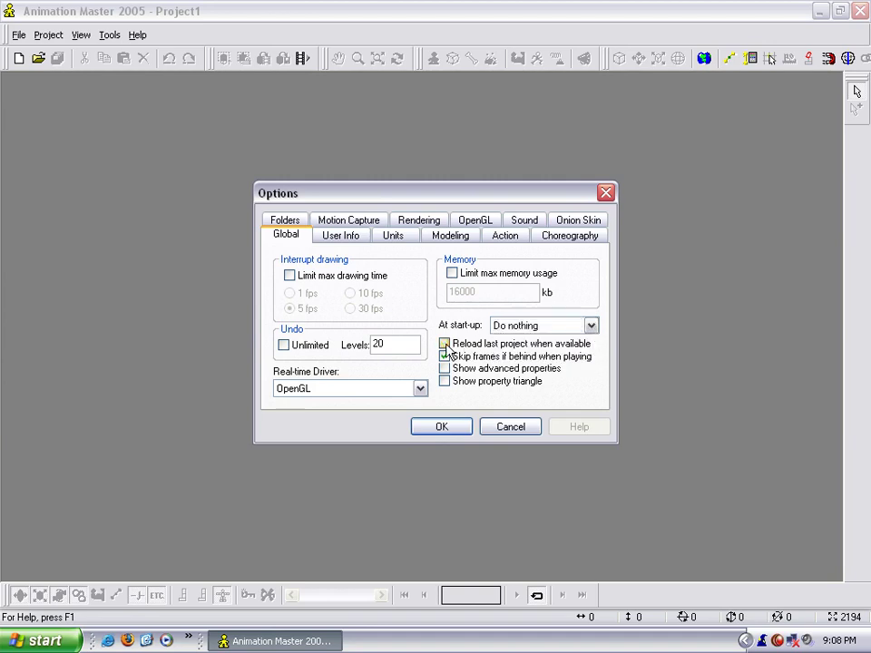
click(445, 368)
click(445, 382)
Toggle frame skipping during playback off and back on, then go to the User Info page
click(445, 356)
click(445, 356)
click(339, 238)
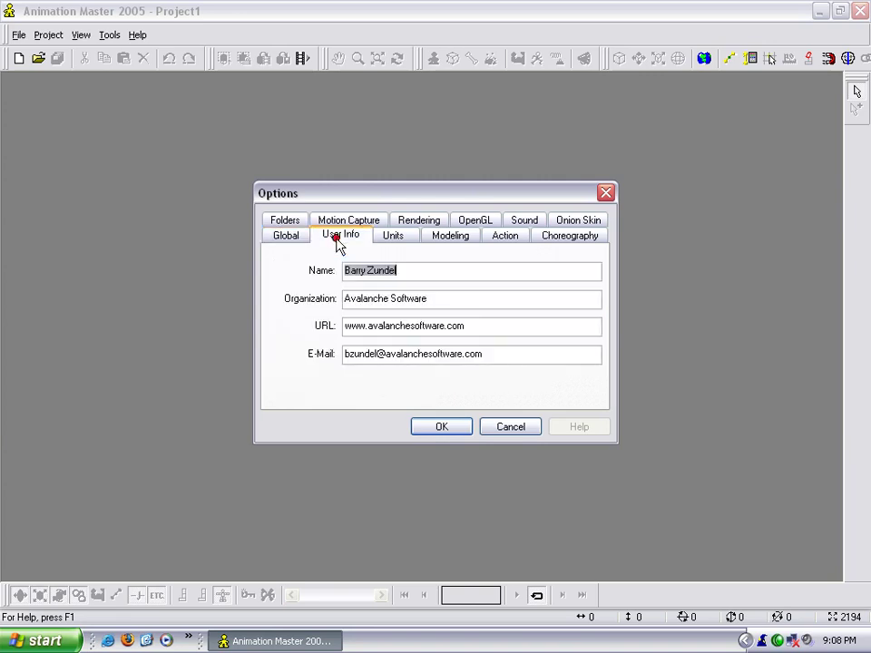
On the Units page choose Frames Elapsed, uncheck CP spacing for extrude, and set Y to 0
click(425, 274)
click(445, 301)
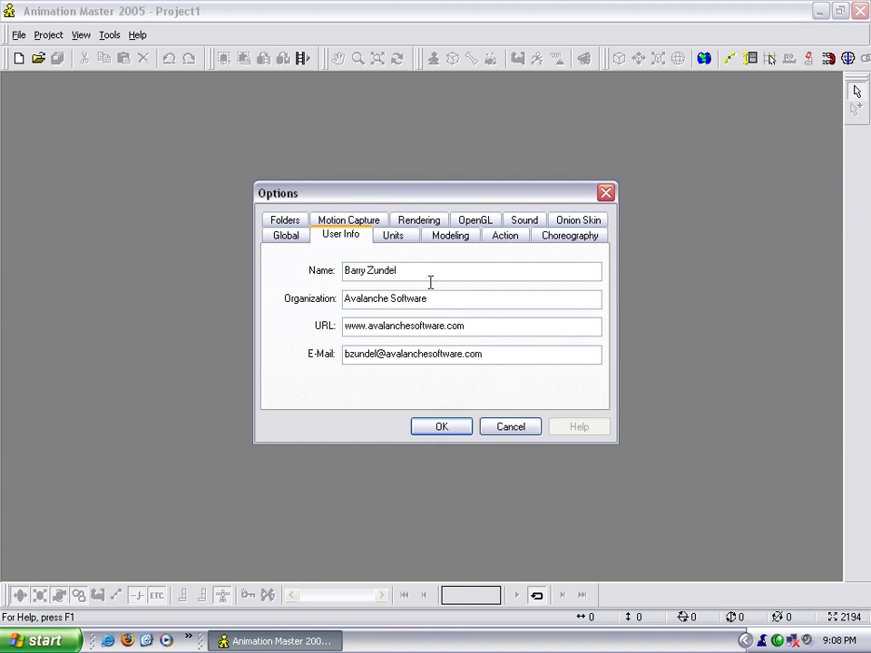
click(398, 238)
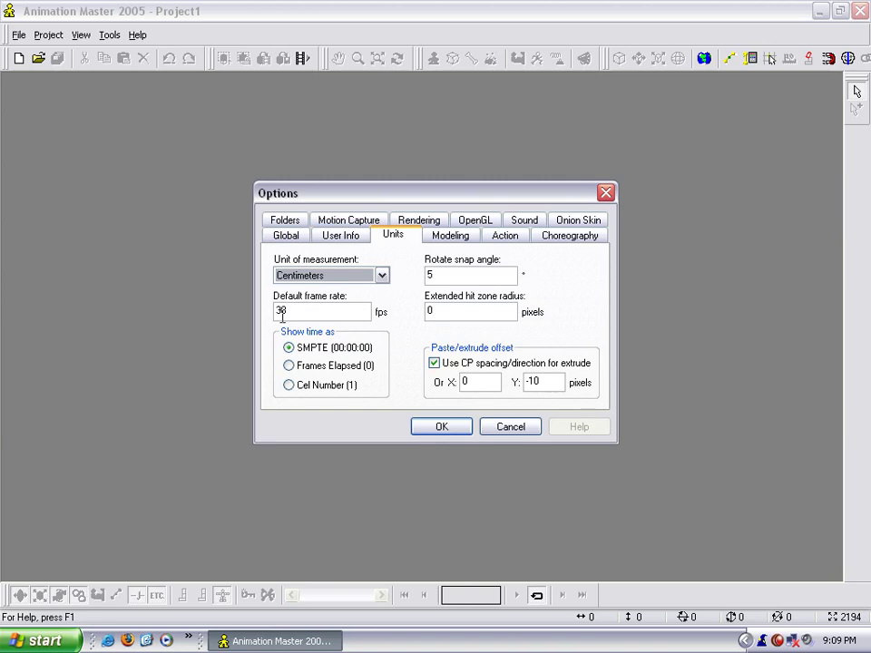
click(288, 366)
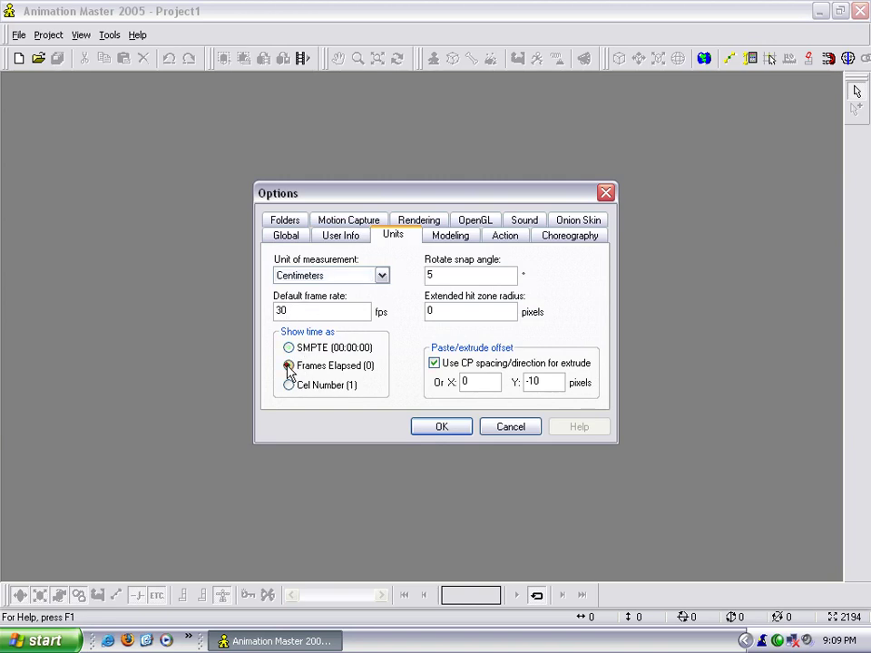
click(435, 363)
drag(559, 379, 503, 383)
text(0)
click(454, 238)
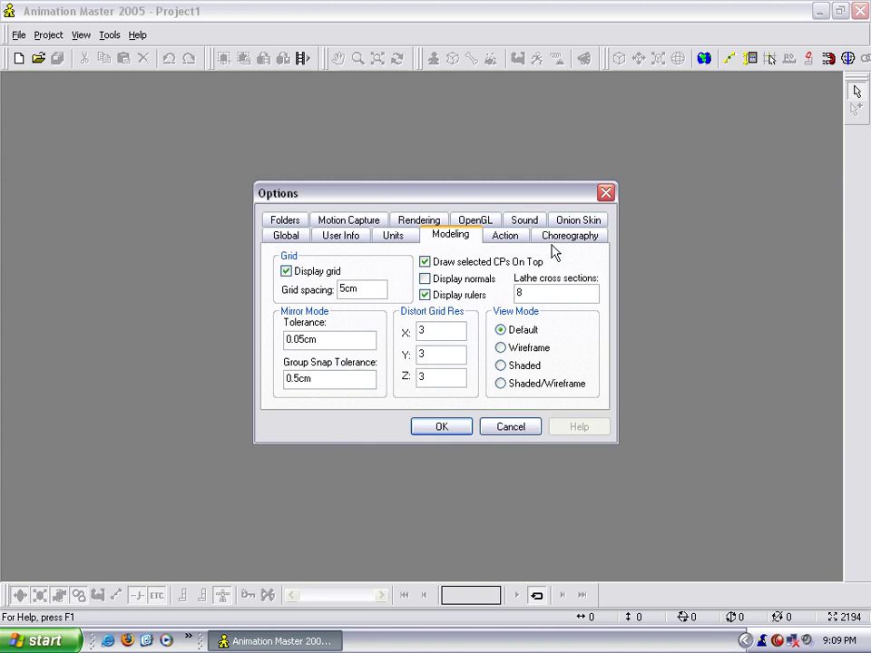
Turn off Smart Force Key on the Action page, then view the Choreography, Folders and Motion Capture pages
click(510, 241)
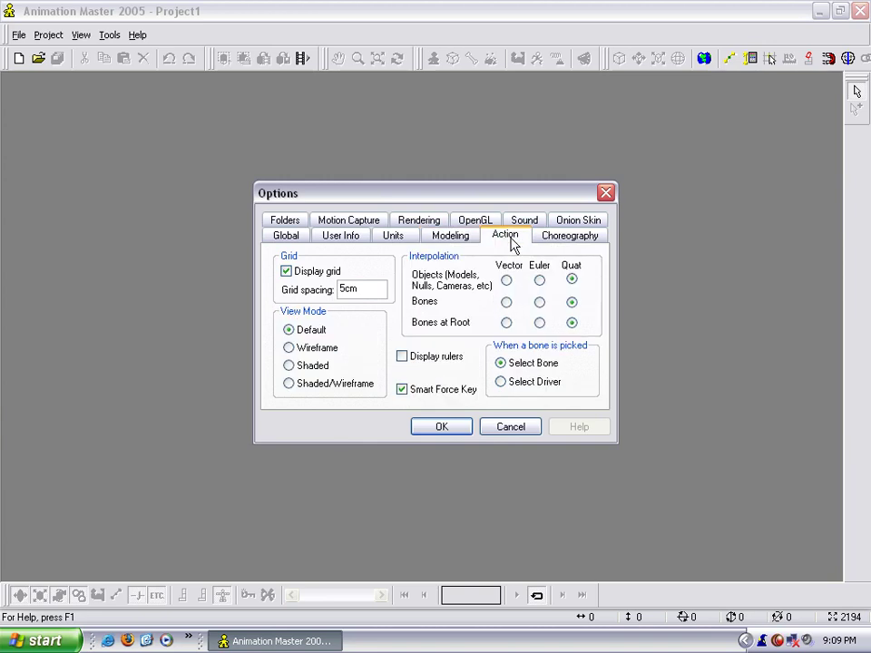
click(451, 392)
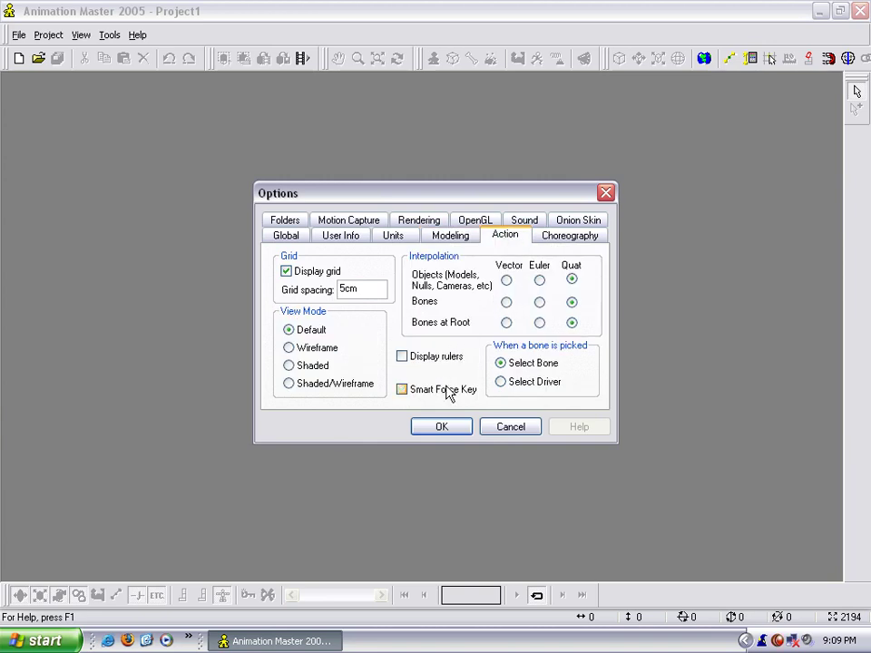
click(574, 238)
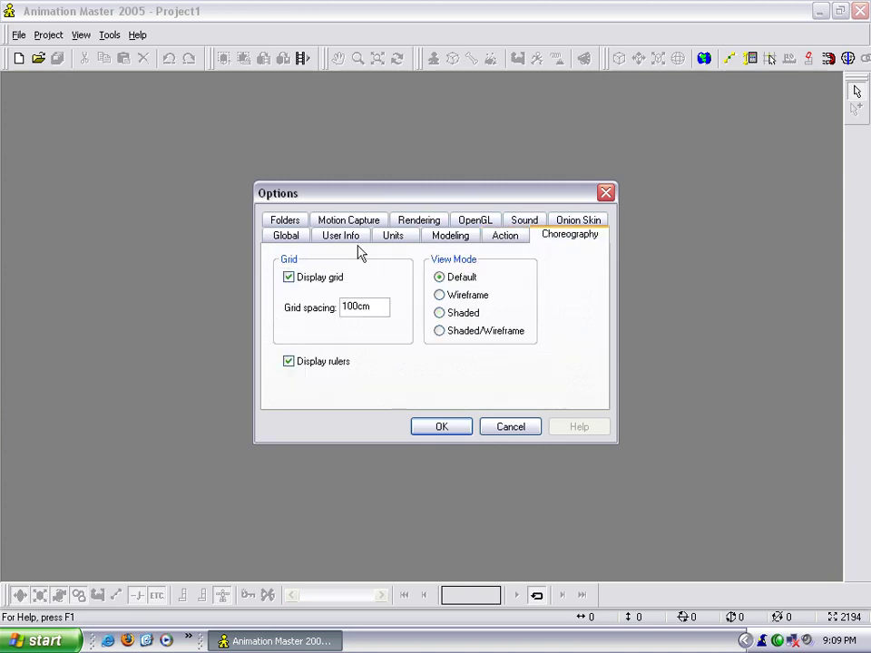
click(285, 221)
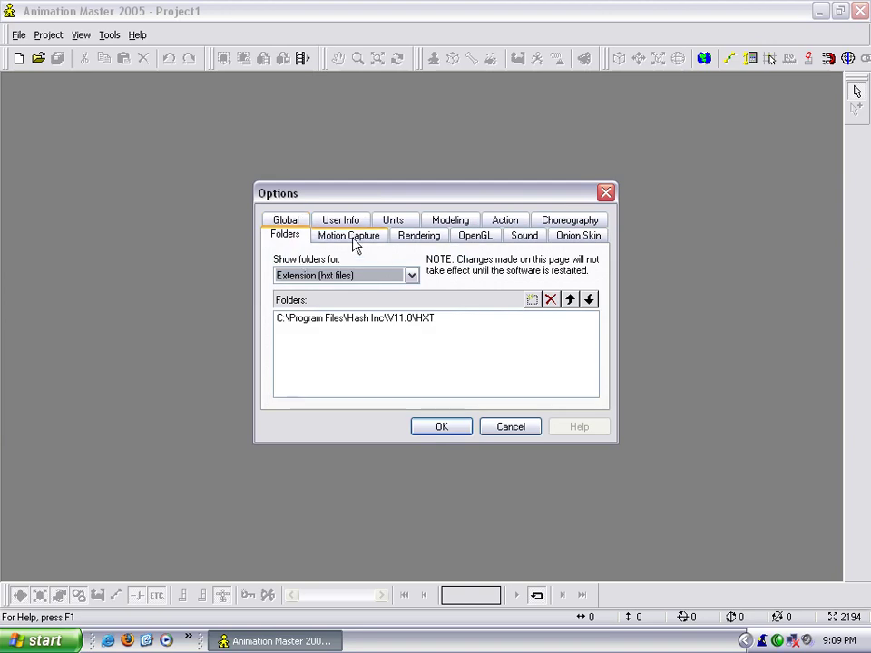
click(382, 276)
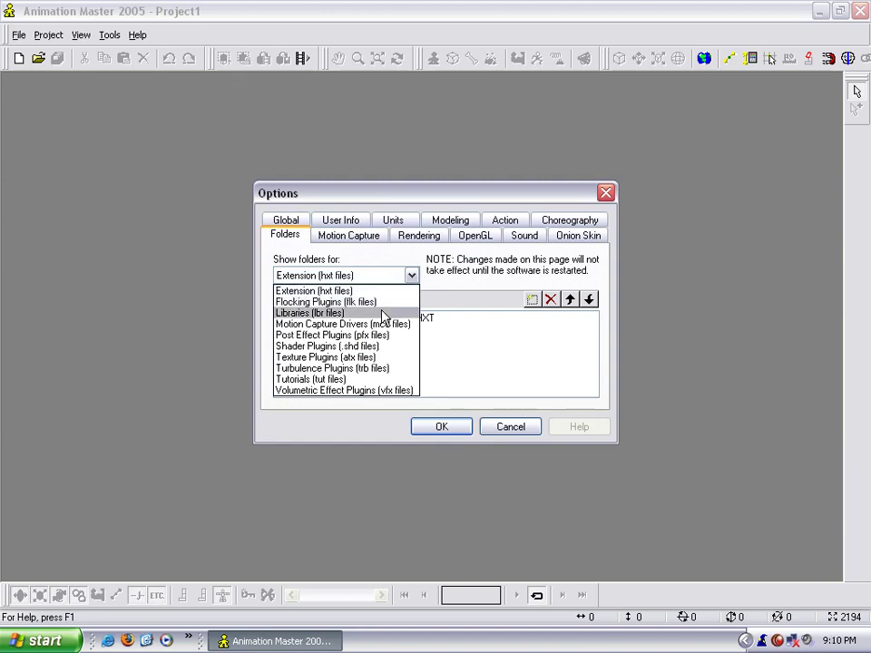
click(535, 343)
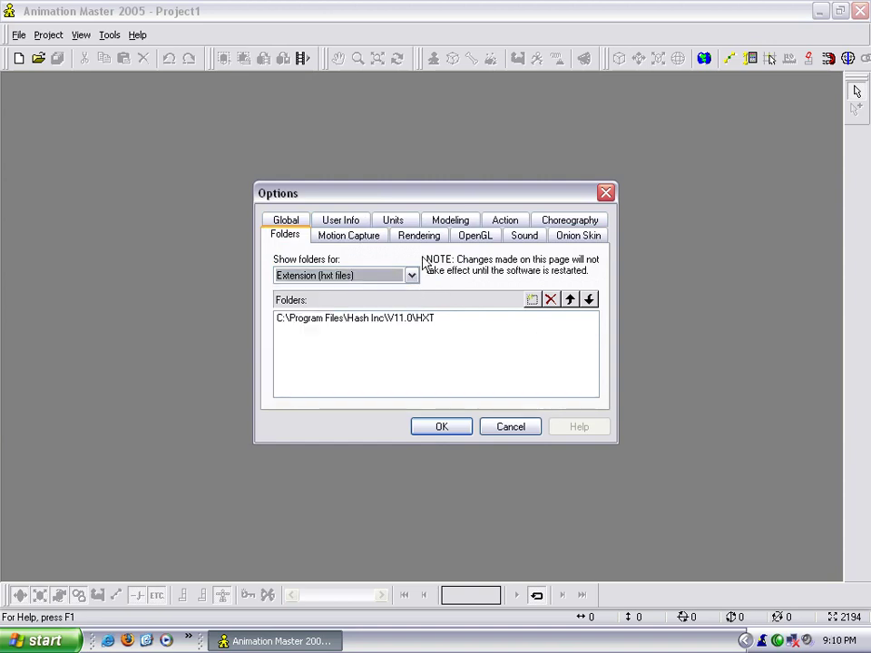
click(373, 242)
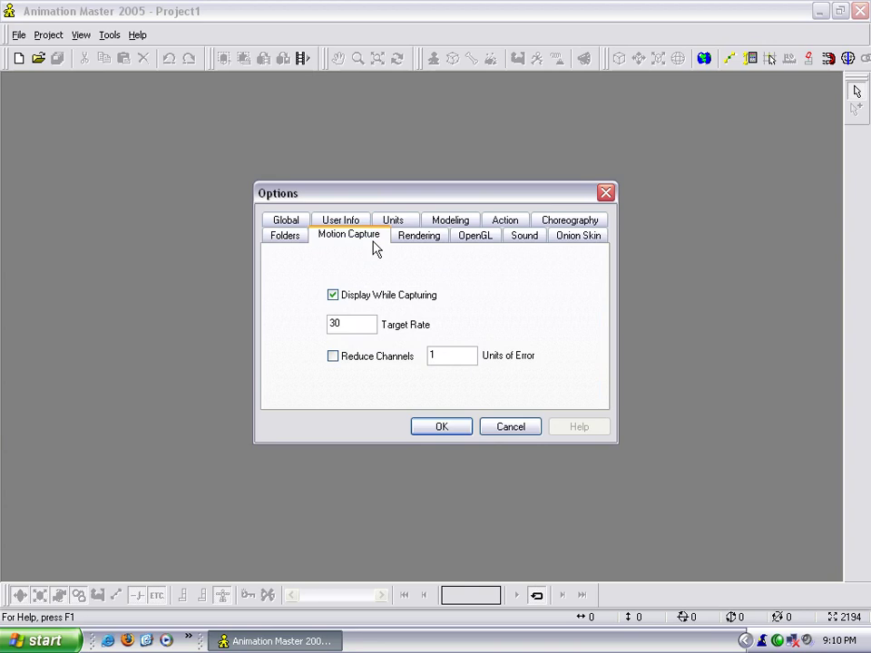
click(422, 243)
On the Rendering page enable Advanced, set Quality to Default and Show Back Facing Polys to OFF
click(497, 331)
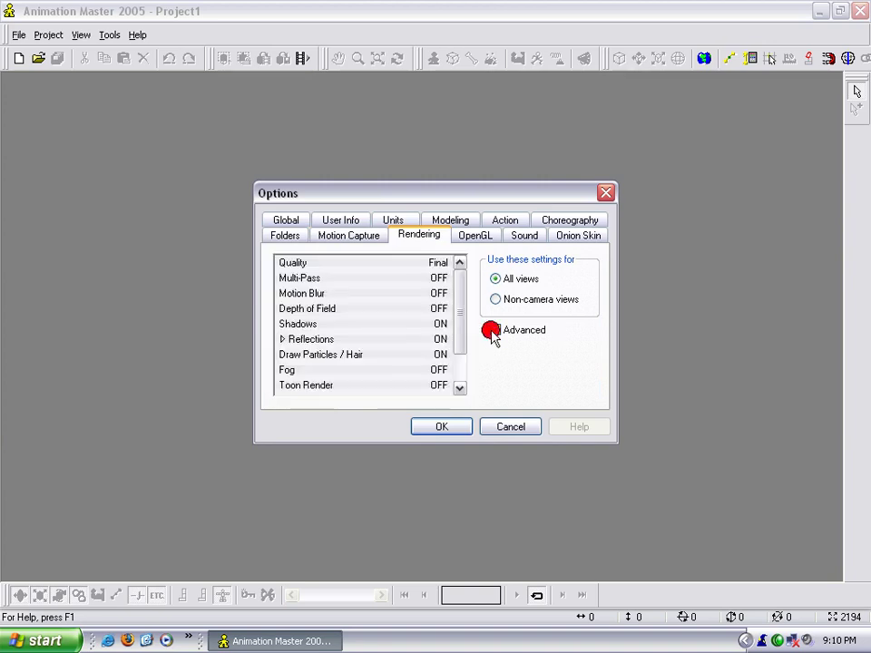
drag(461, 341, 444, 278)
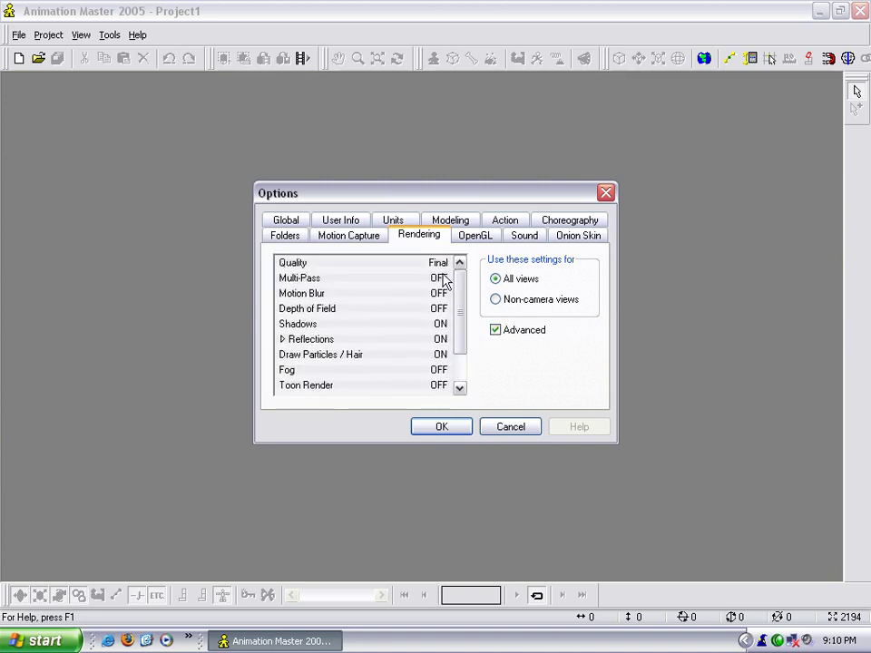
click(444, 262)
click(444, 278)
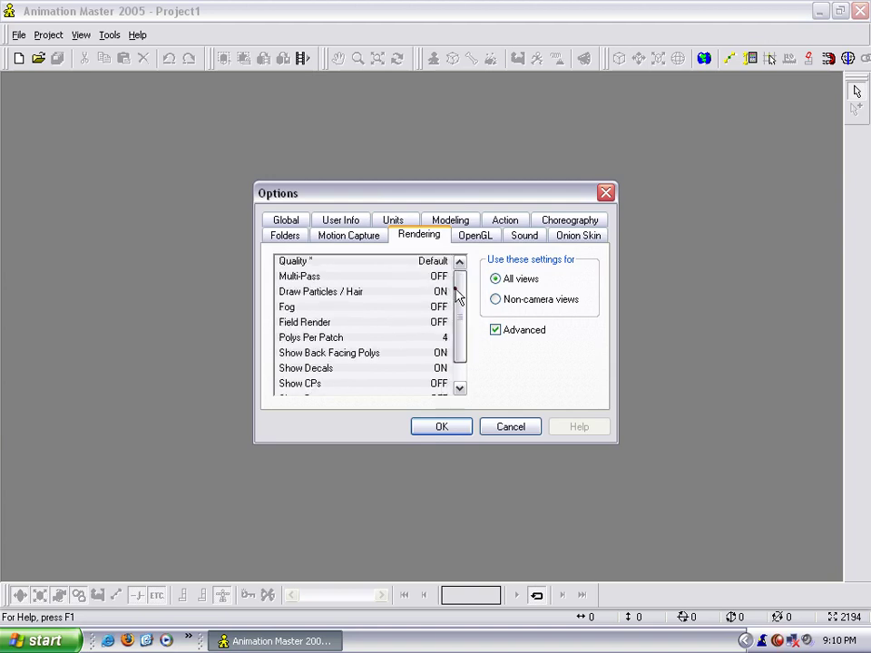
scroll(444, 300, down, 1)
click(440, 338)
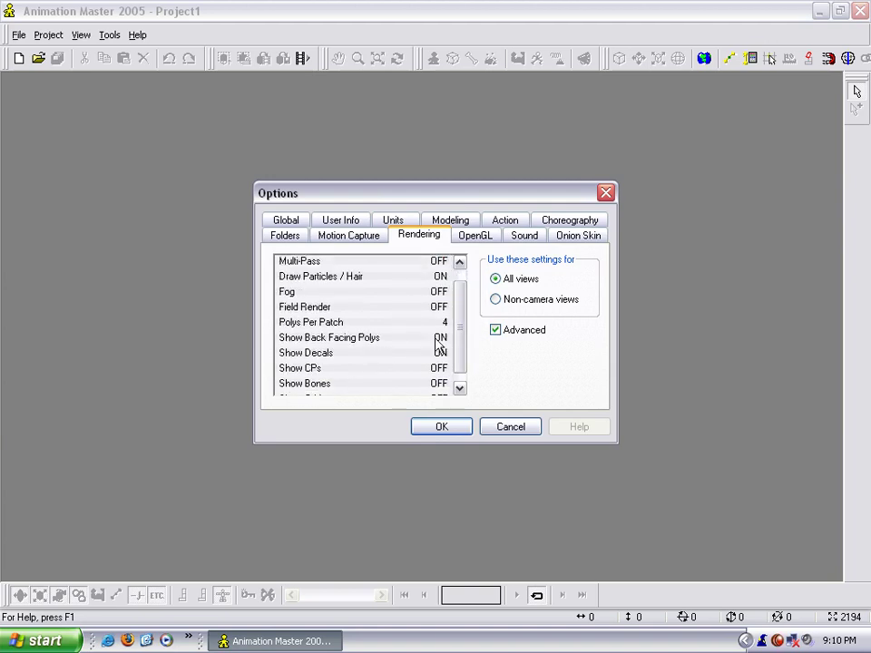
click(440, 353)
drag(462, 363, 460, 339)
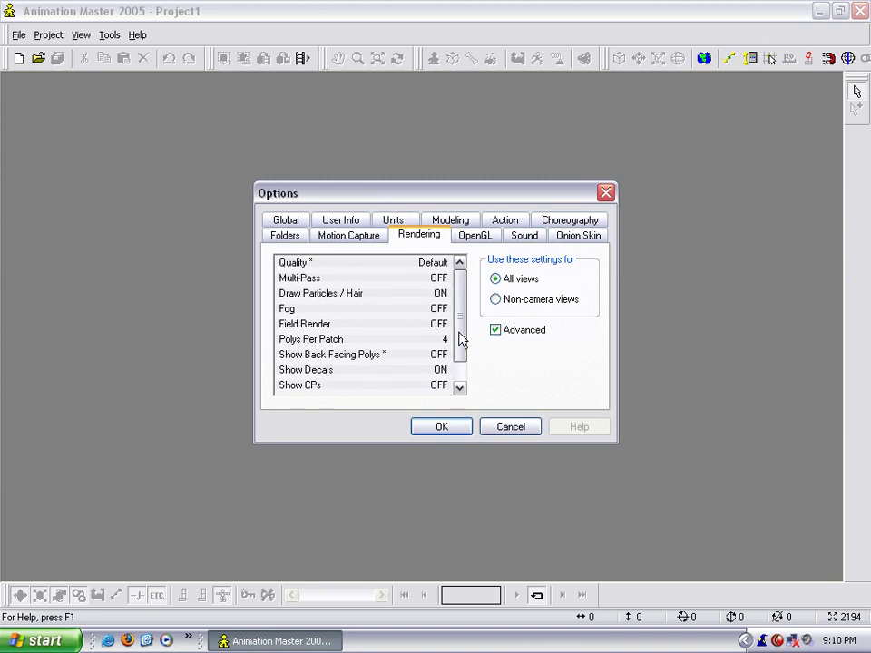
Look over the OpenGL, Sound and Onion Skin pages, then confirm the options with OK
click(478, 237)
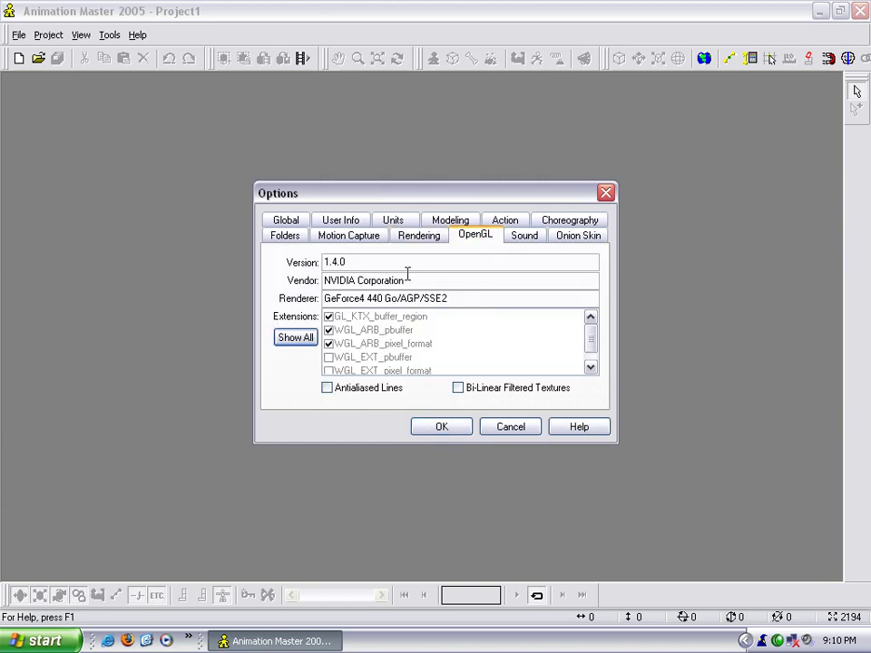
click(536, 238)
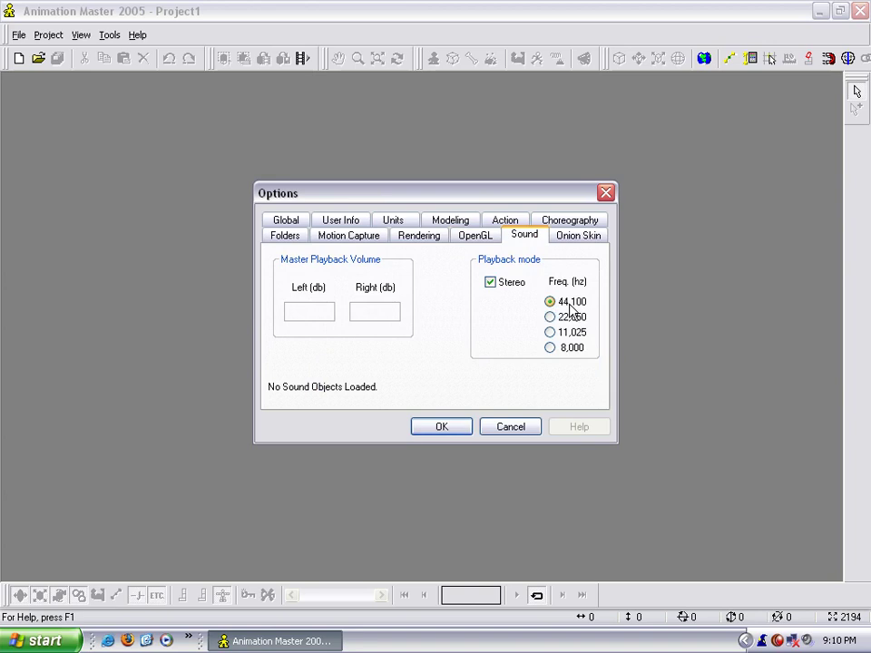
click(561, 238)
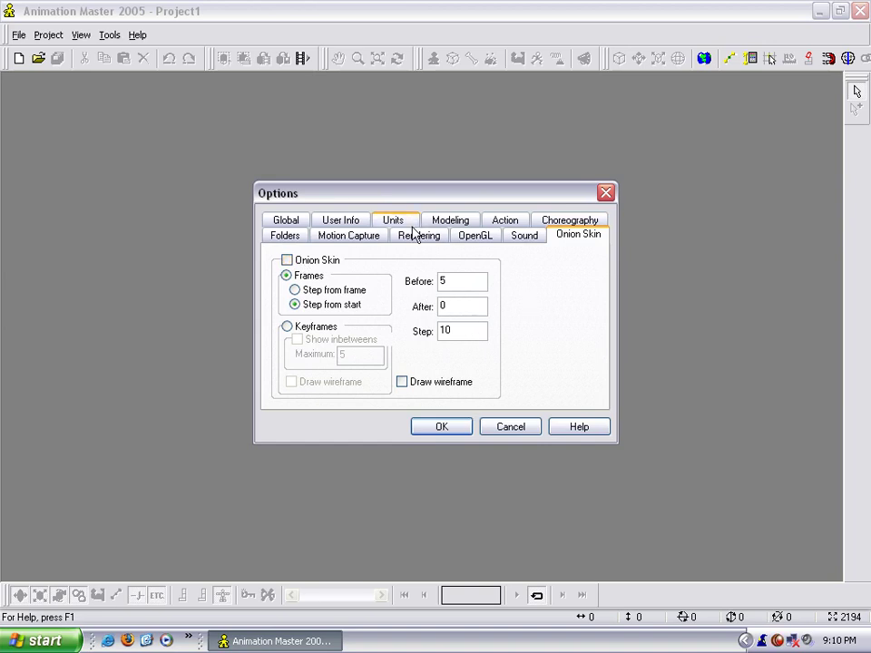
click(466, 426)
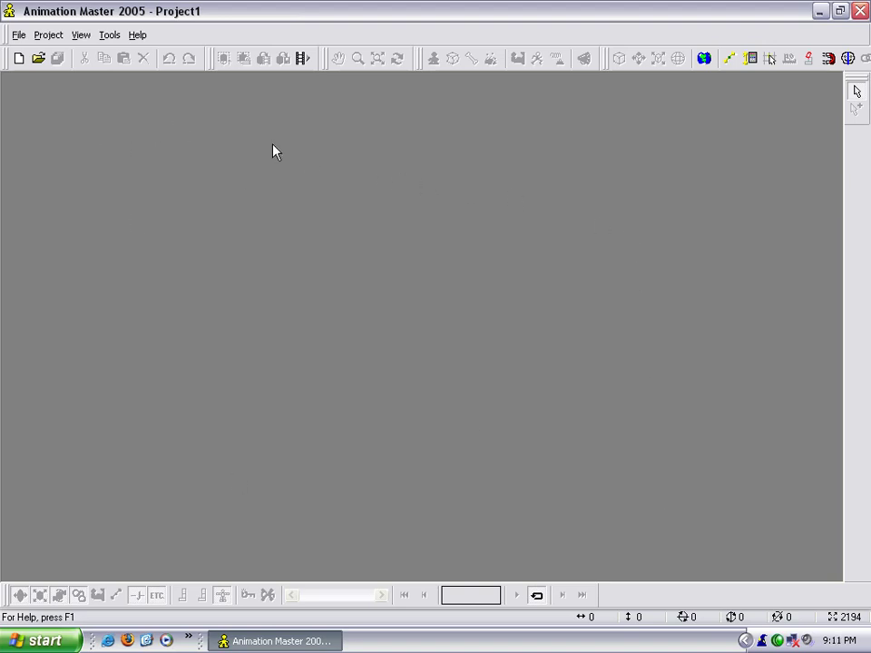
Show the Project Workspace panel from the View menu
click(81, 36)
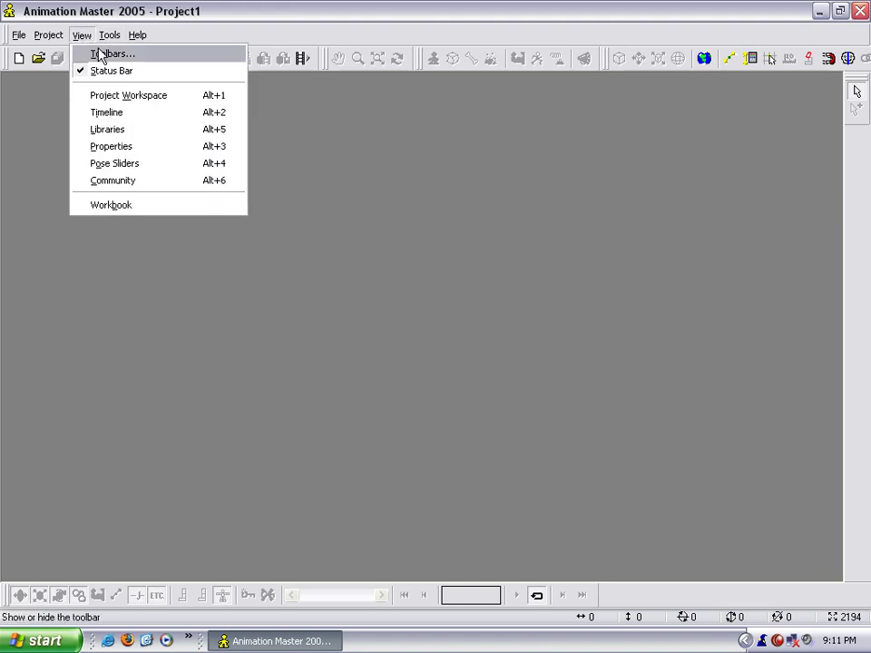
mouse_move(109, 37)
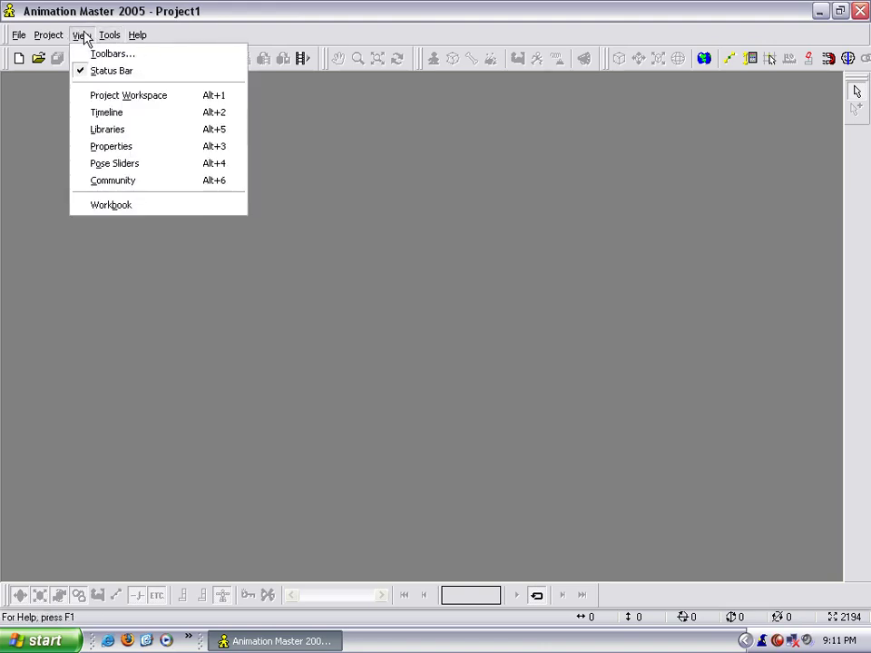
click(97, 100)
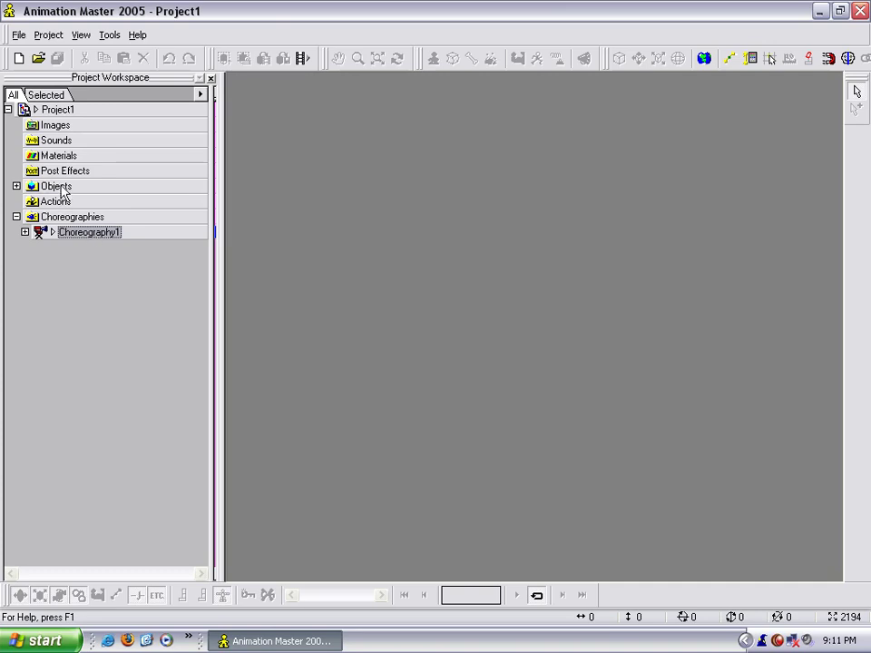
Expand Choreography1 and Objects in the project tree, selecting the Camera1 shortcut and KeyLight
click(60, 127)
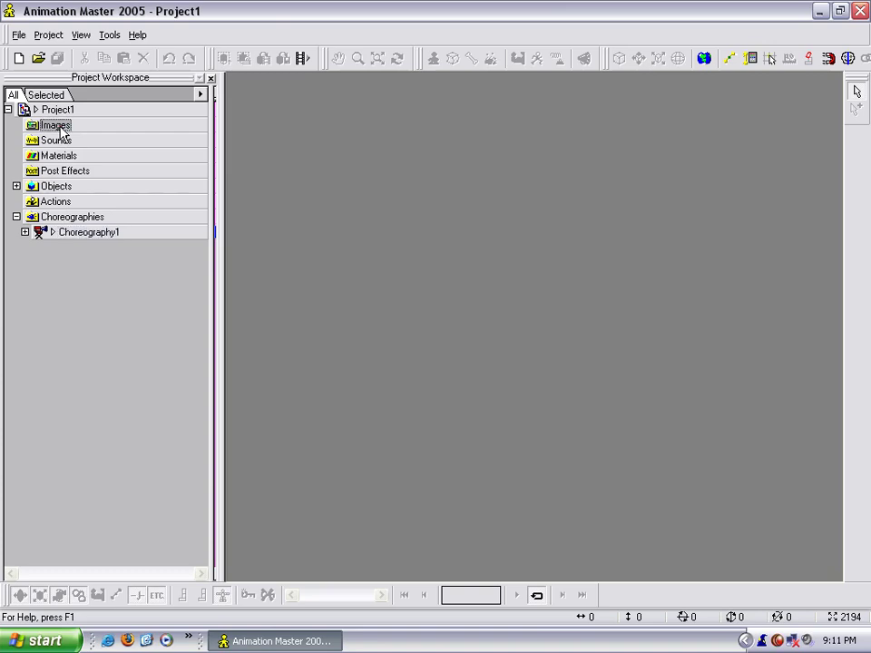
click(58, 142)
click(58, 156)
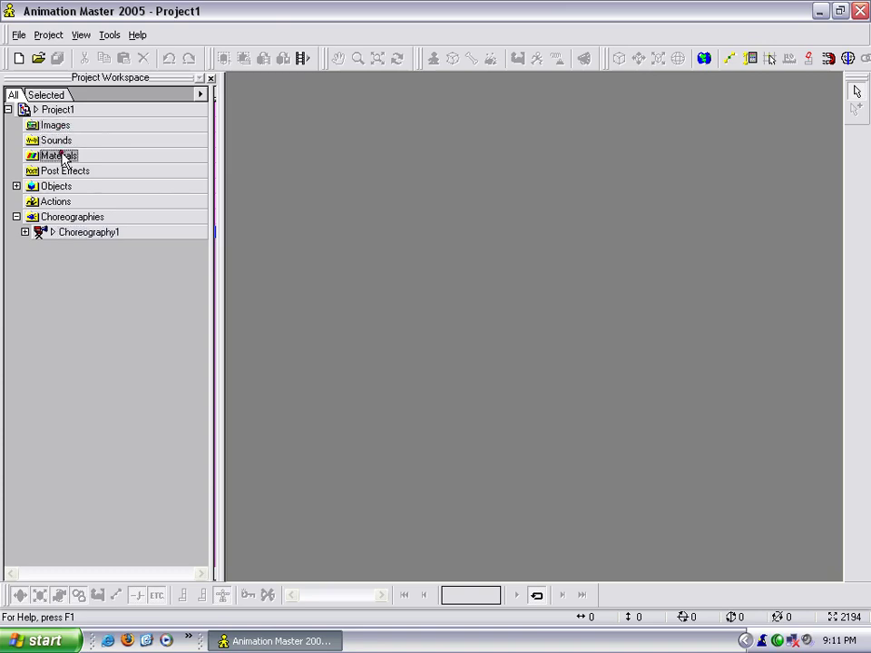
click(58, 172)
click(60, 187)
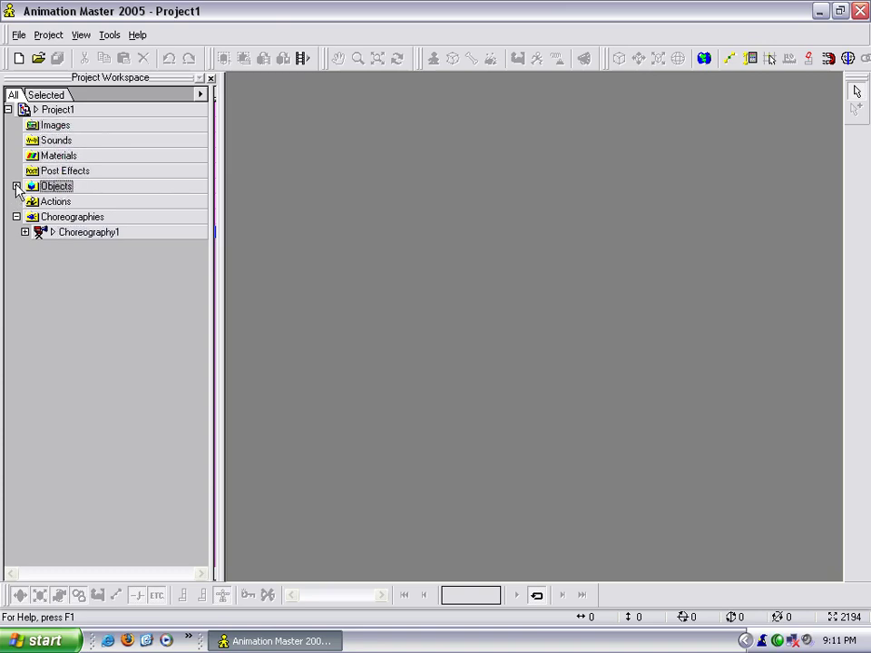
click(26, 232)
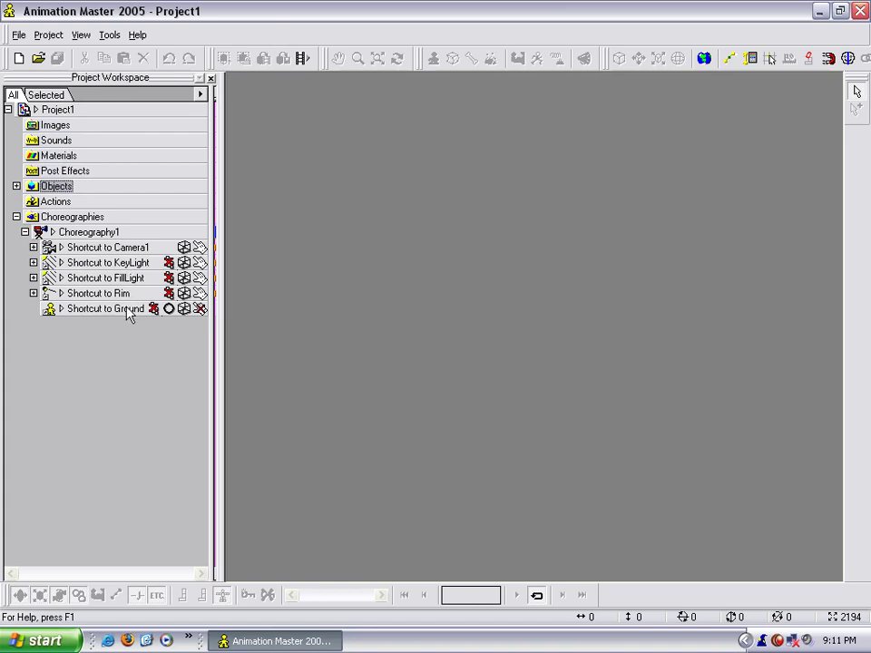
click(16, 186)
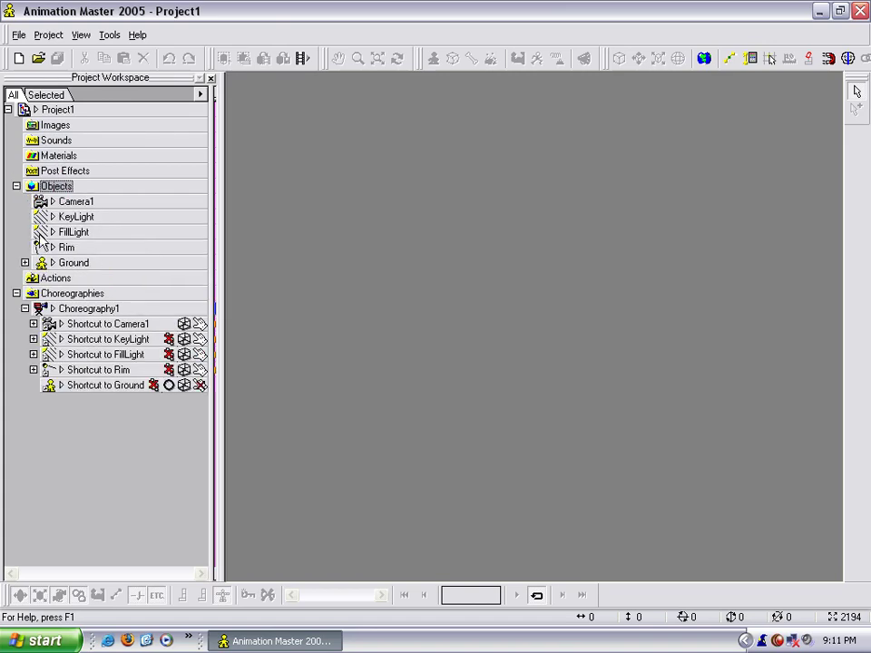
click(81, 329)
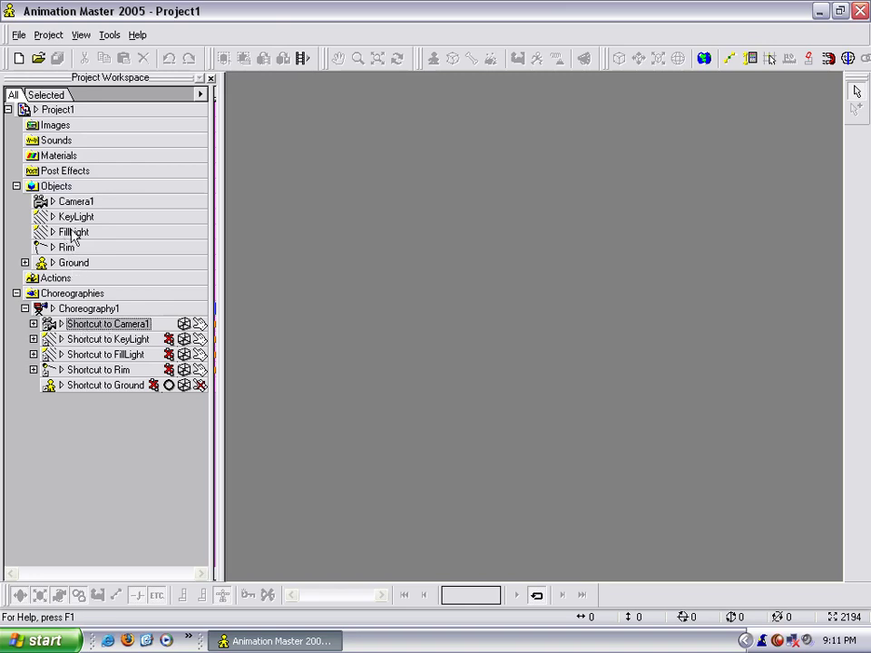
click(67, 218)
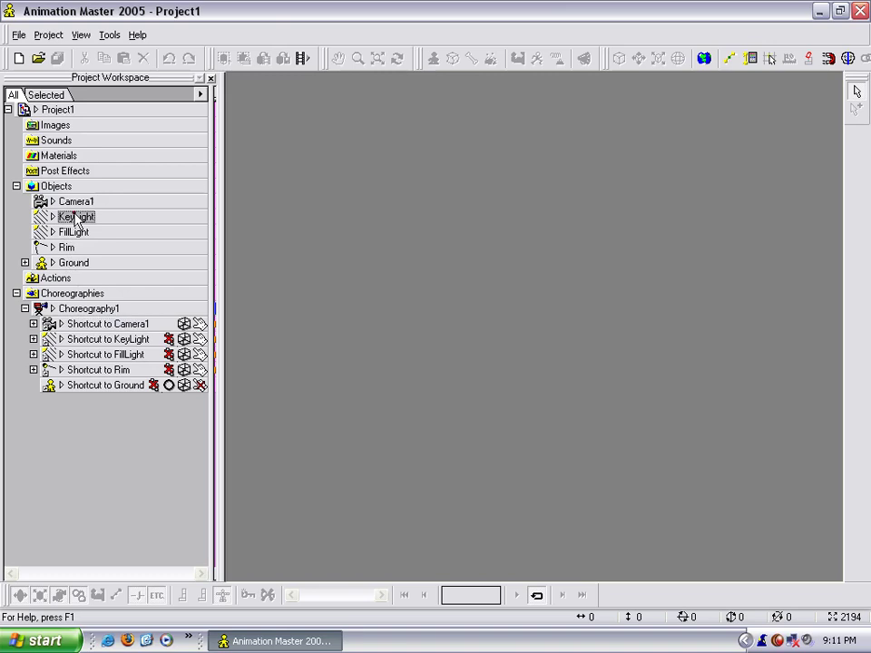
Expand and collapse the Ground and Rim entries to inspect their splines and properties
click(24, 262)
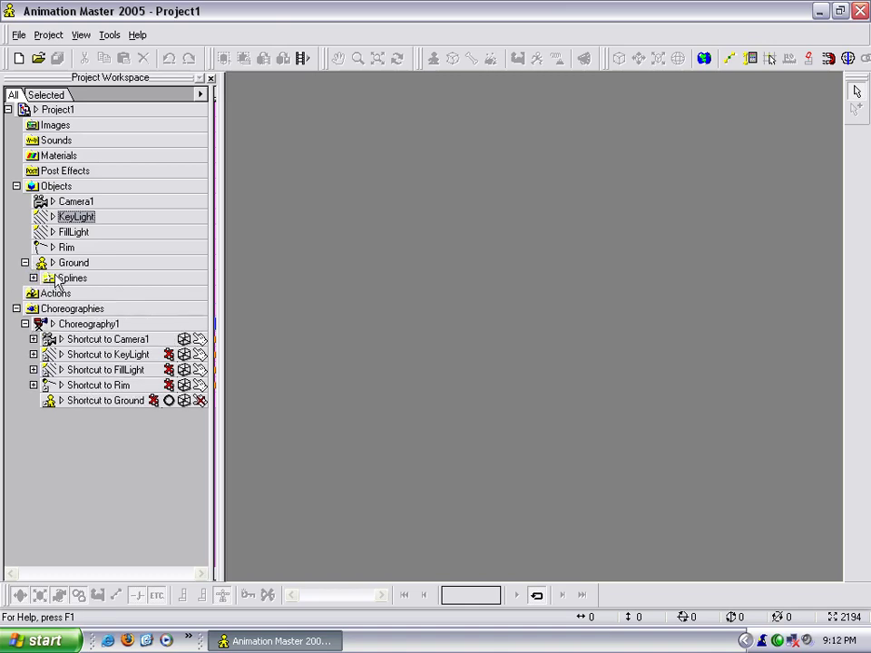
click(24, 262)
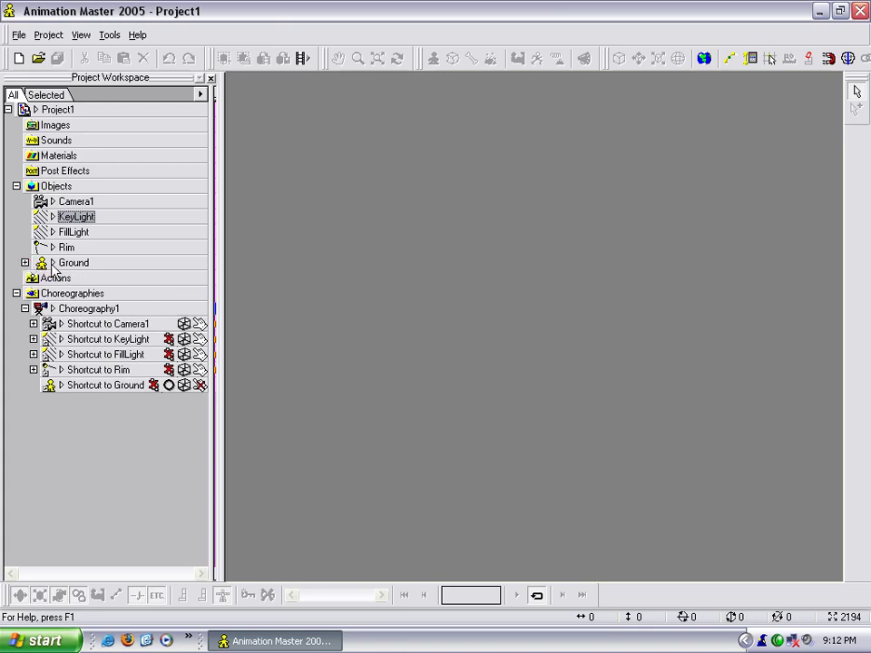
click(53, 263)
click(52, 262)
click(53, 248)
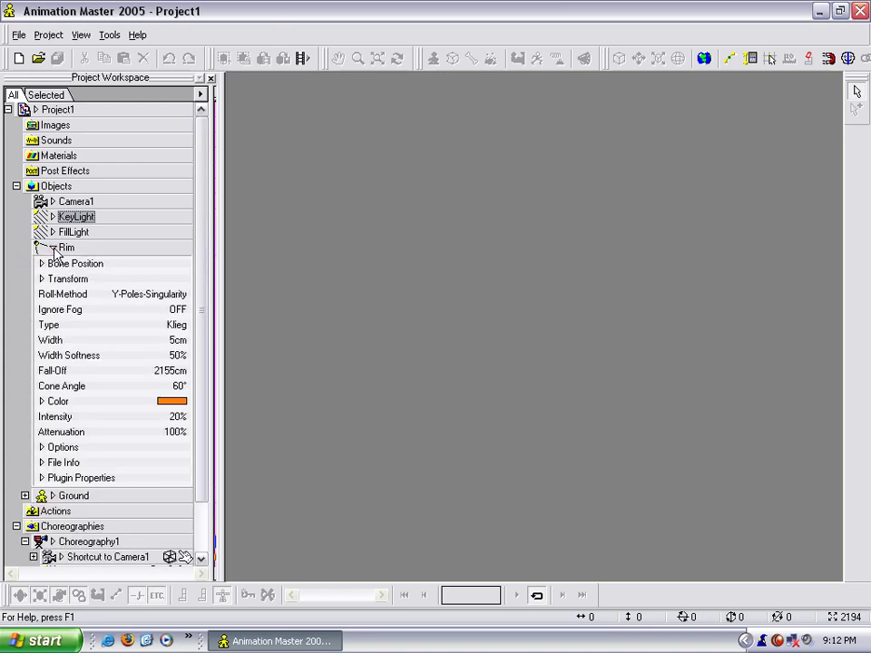
click(53, 248)
click(53, 247)
click(53, 248)
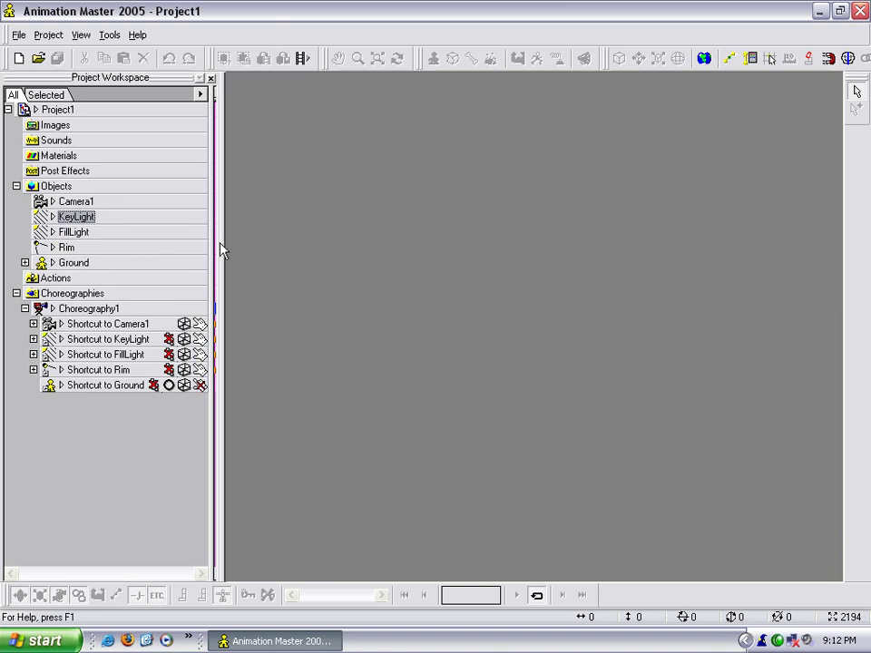
drag(218, 241, 661, 245)
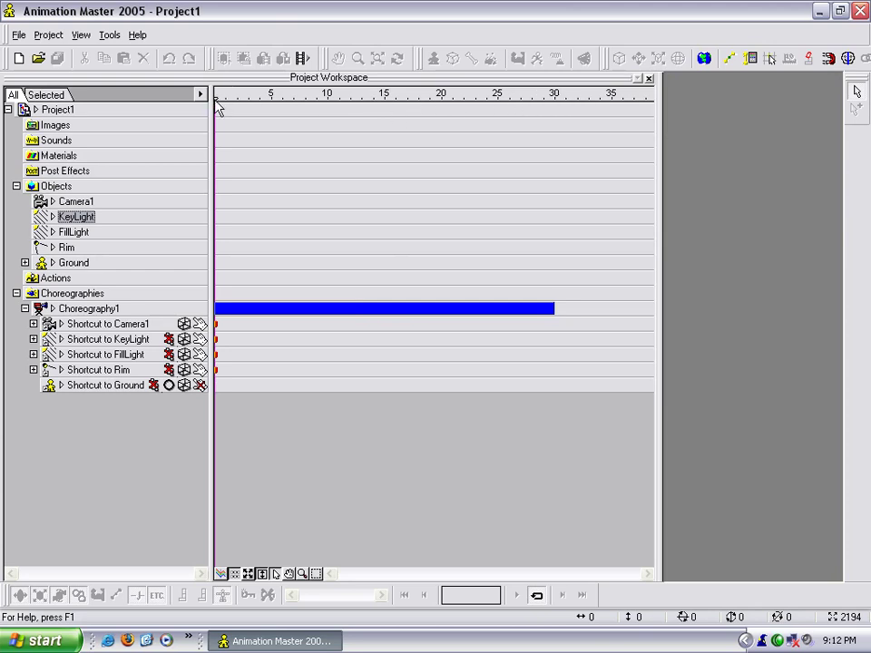
mouse_move(218, 97)
mouse_down()
mouse_move(521, 98)
mouse_move(201, 107)
mouse_up()
drag(659, 198, 218, 211)
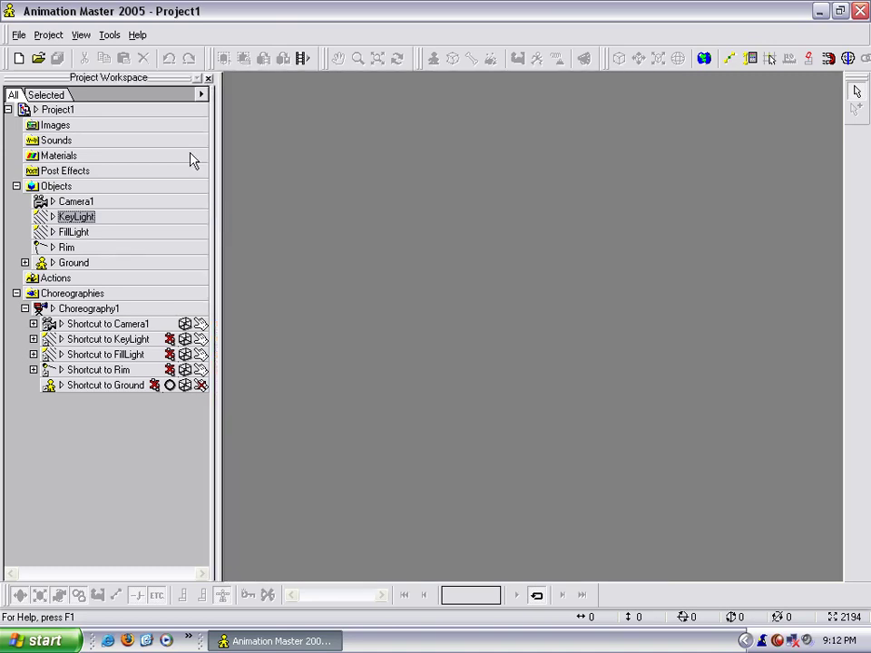
Show the Timeline panel below the workspace and view the FillLight and Choreography1 tracks
click(82, 36)
click(106, 112)
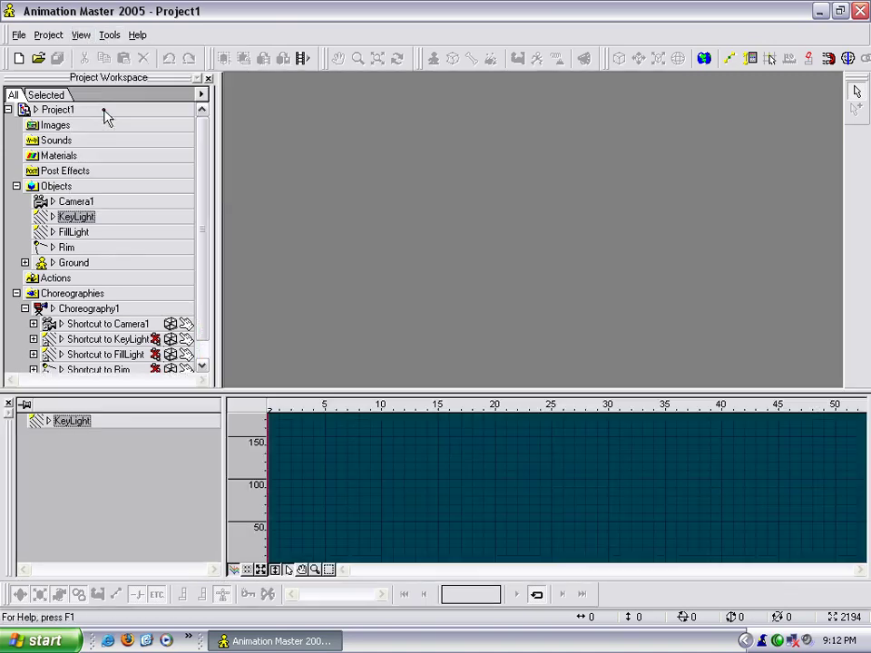
drag(244, 390, 234, 439)
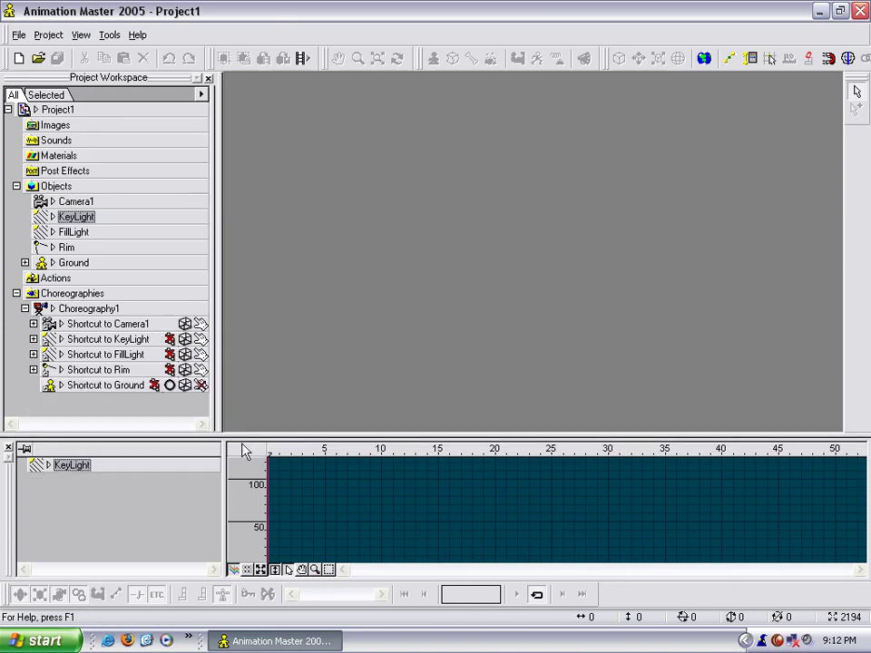
click(76, 234)
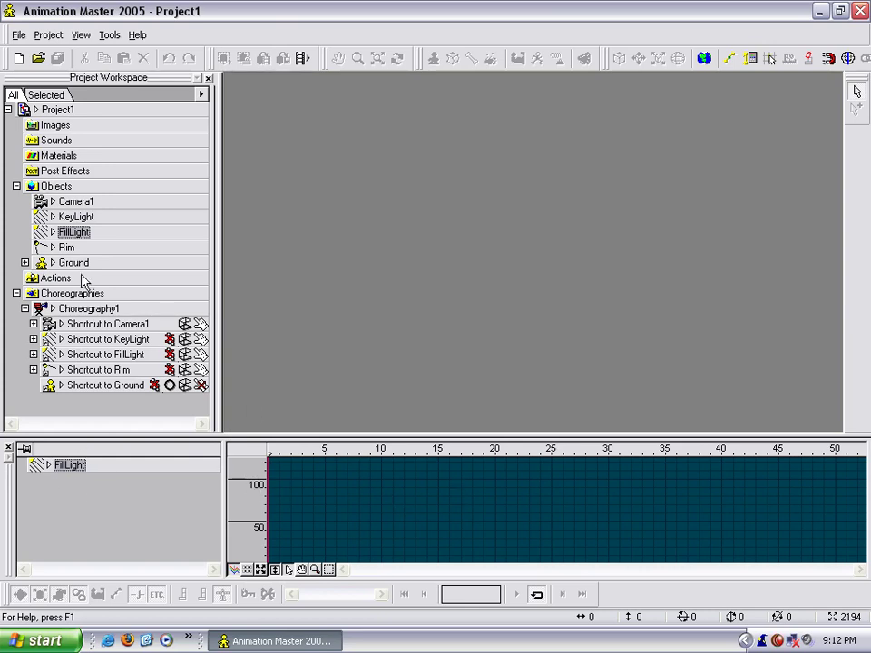
click(80, 308)
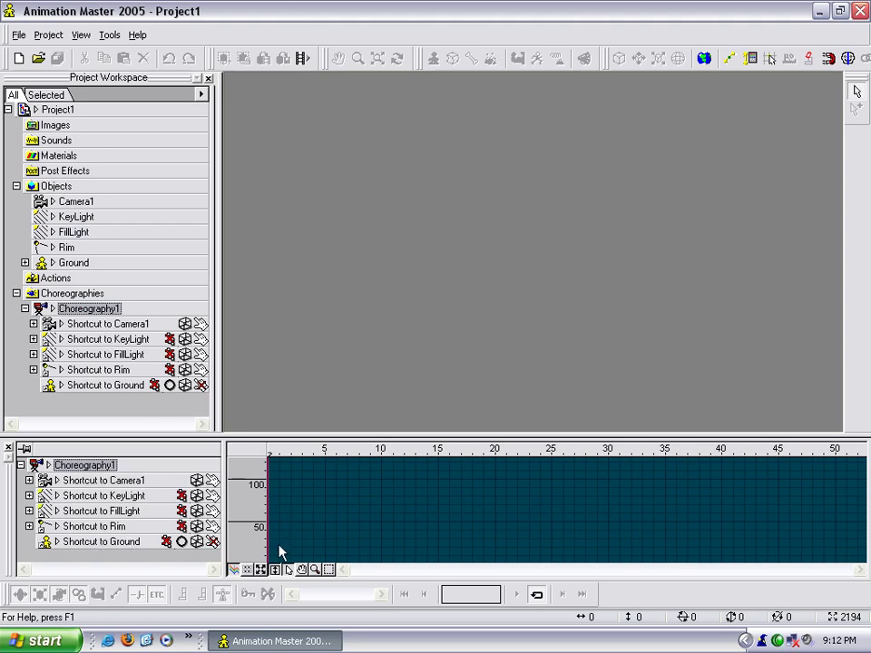
Switch the timeline to dopesheet view and step through the shortcuts, ending on Shortcut to Ground
click(248, 571)
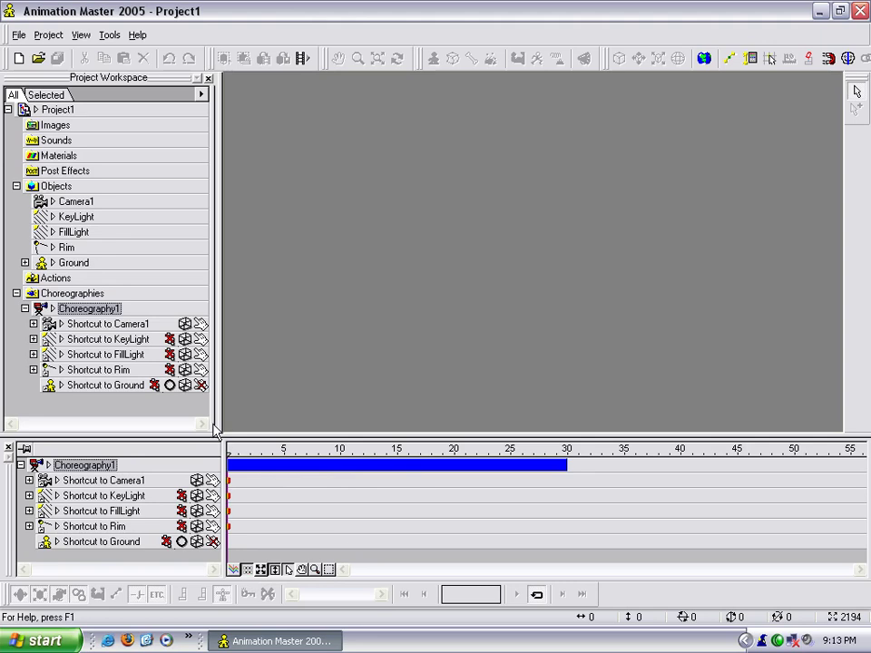
click(90, 324)
click(99, 339)
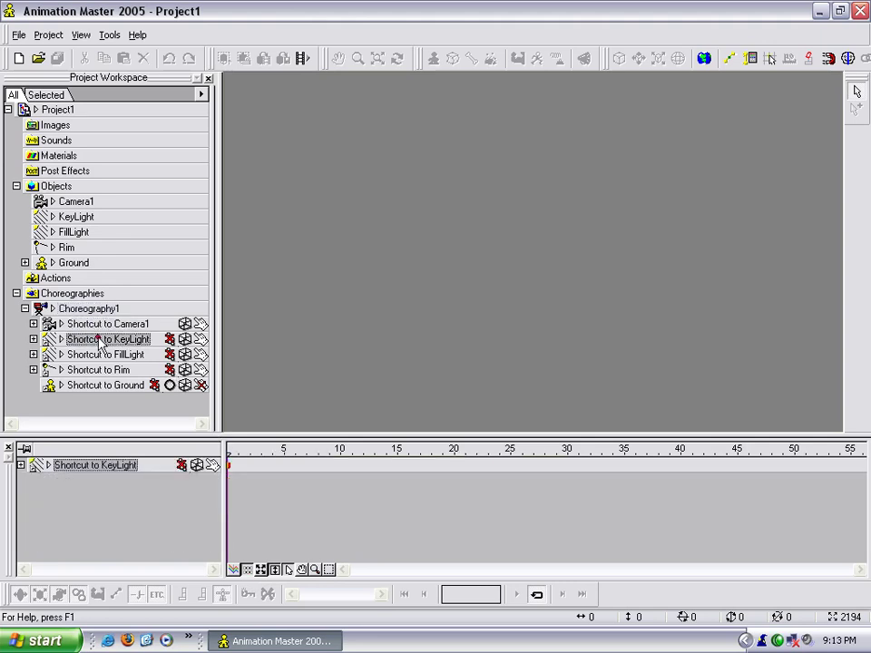
click(98, 355)
click(101, 386)
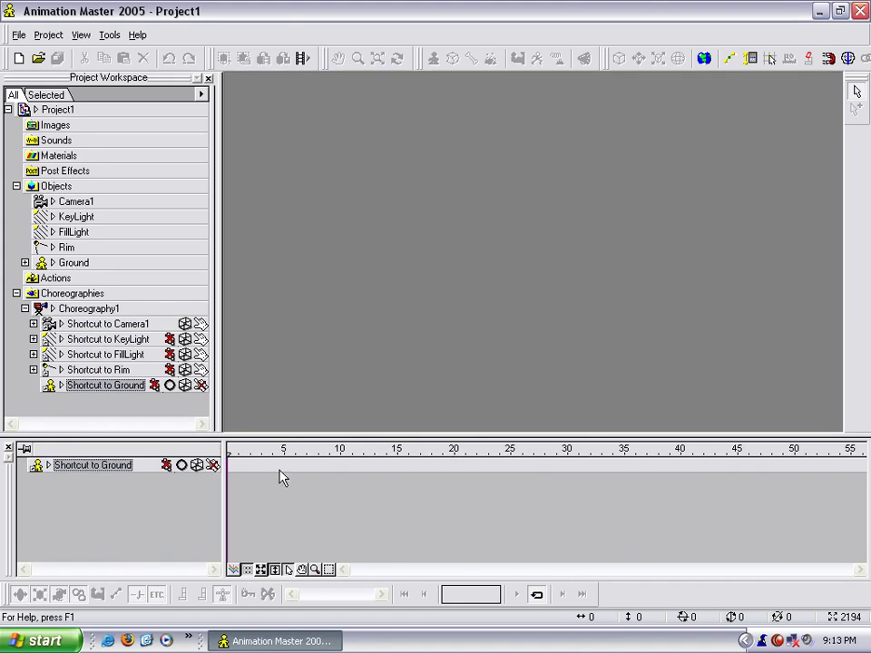
drag(218, 271, 648, 281)
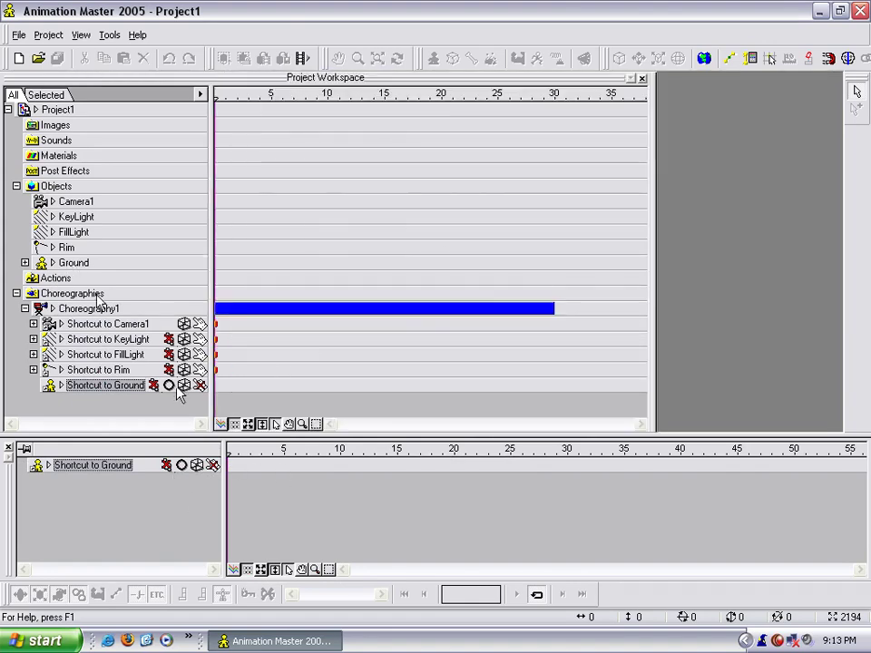
click(34, 324)
click(221, 424)
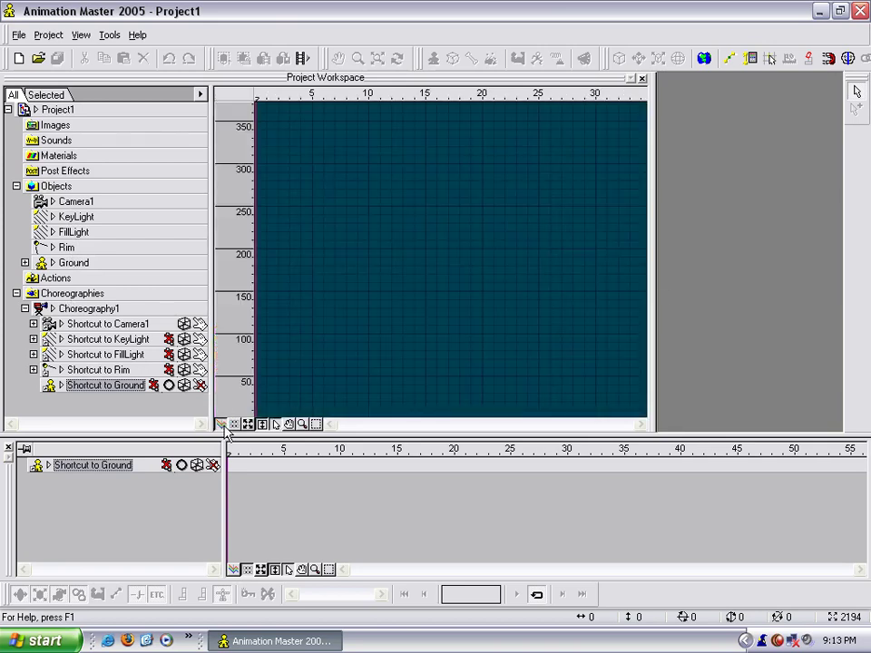
click(222, 425)
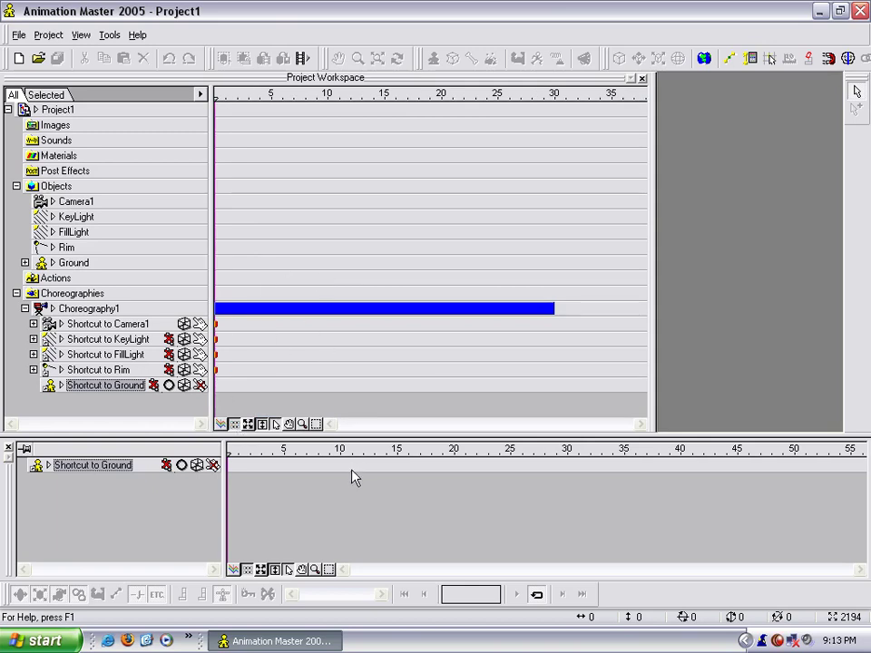
drag(654, 161, 214, 175)
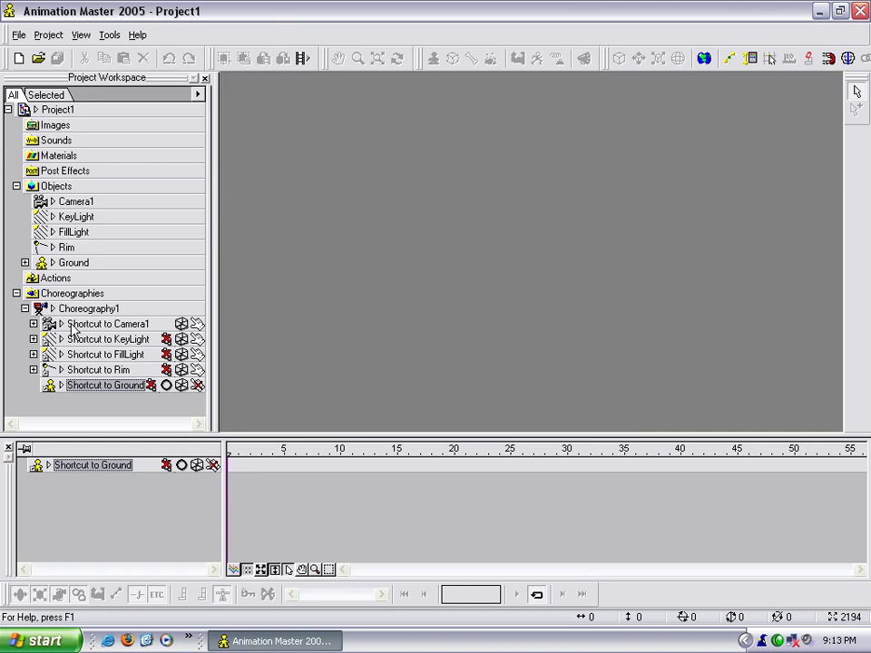
Expand FillLight's properties and dock an enlarged Properties panel under the Project Workspace
click(52, 231)
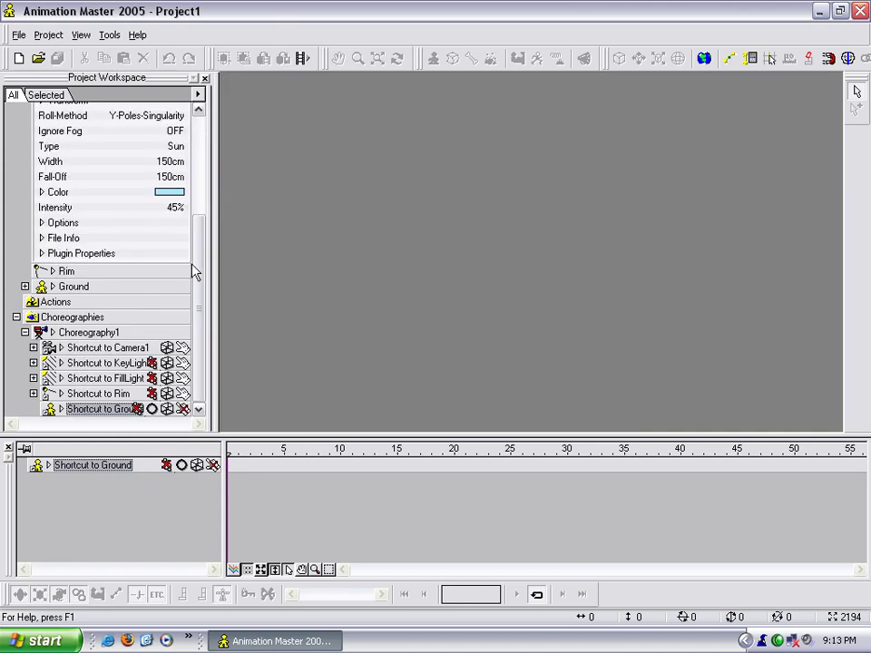
drag(194, 271, 194, 204)
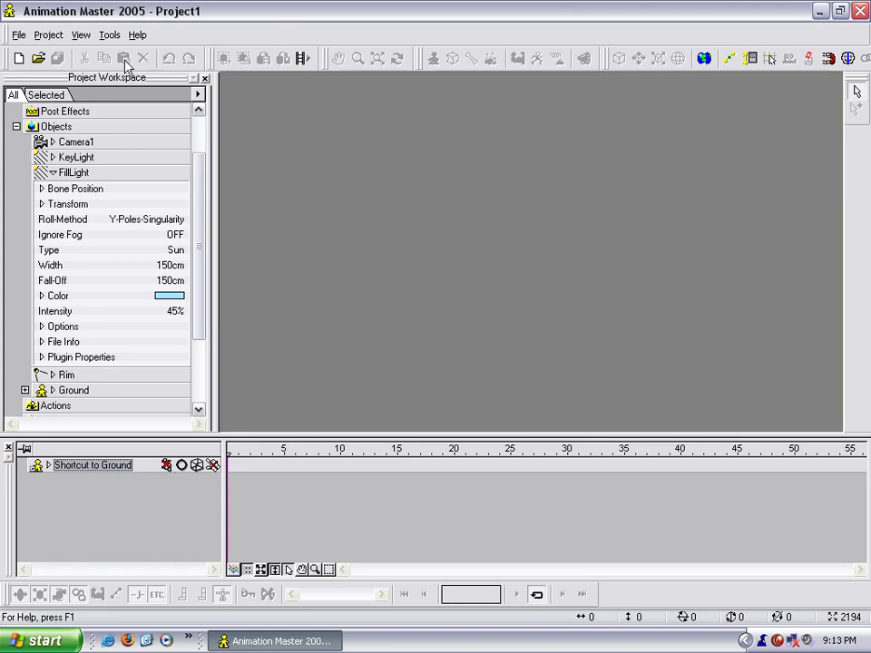
click(81, 34)
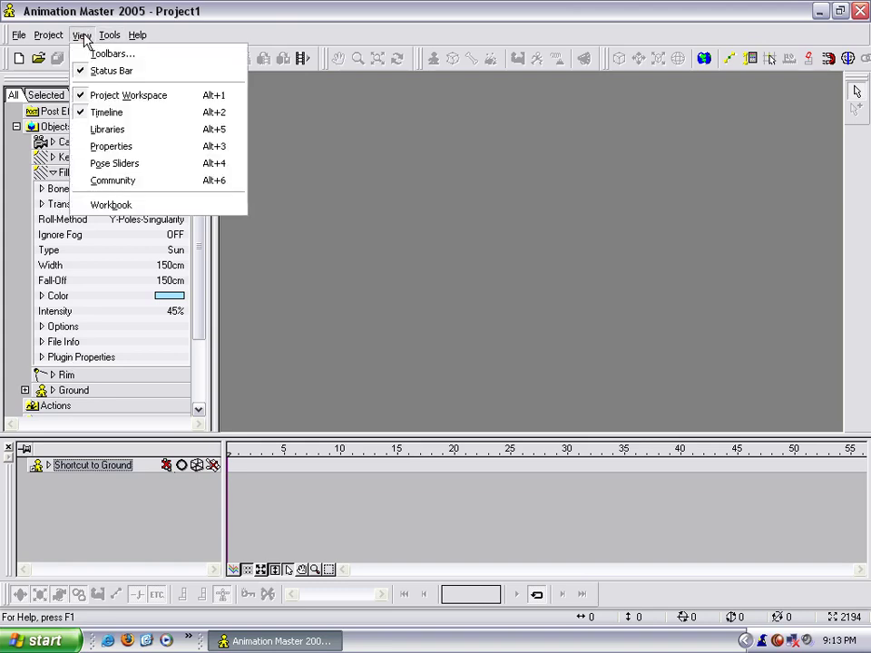
click(108, 148)
drag(181, 368, 195, 330)
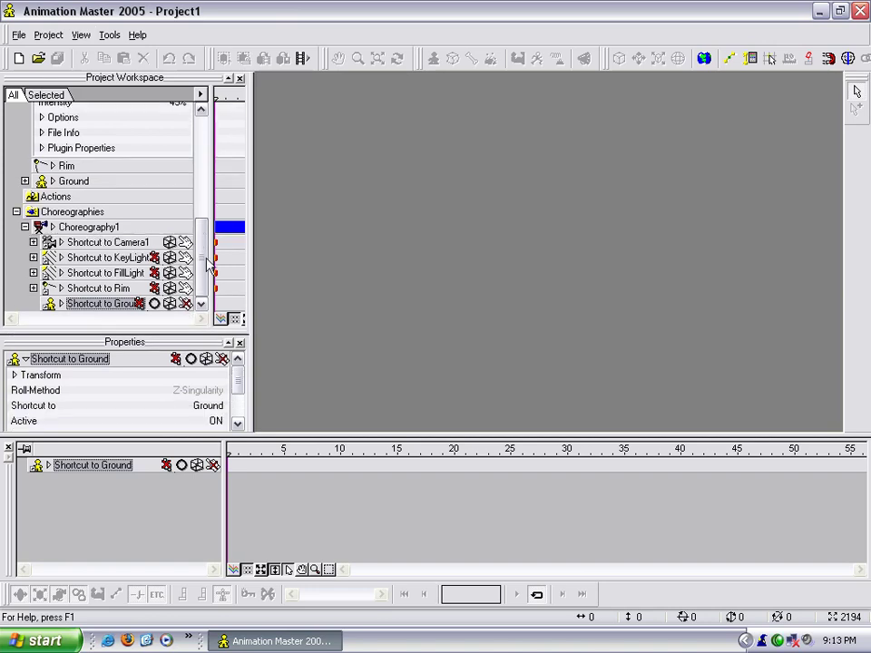
Collapse FillLight, Objects and Choreography1, make Properties taller, and shorten the timeline
drag(201, 266, 199, 220)
scroll(200, 221, up, 3)
click(32, 231)
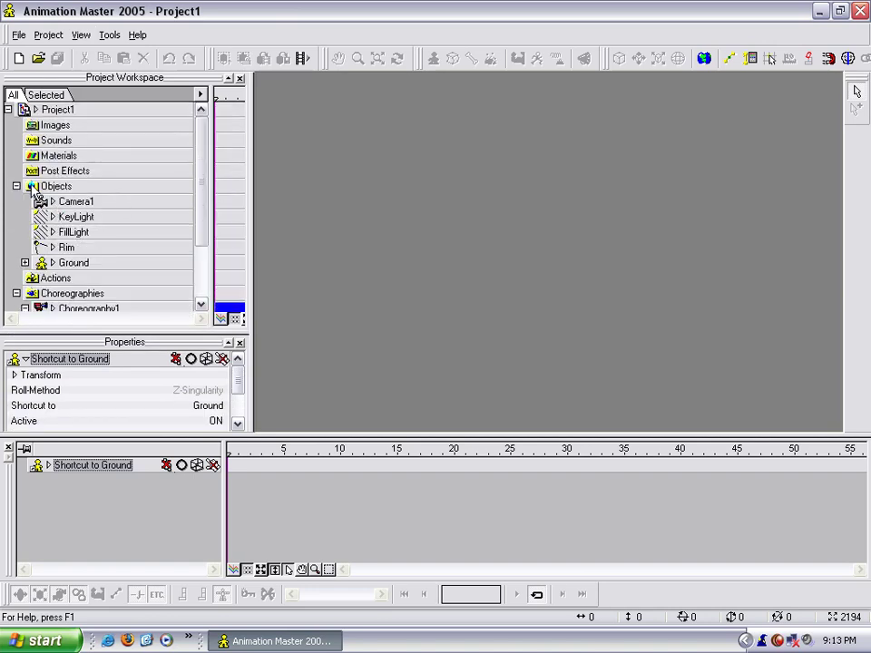
click(17, 187)
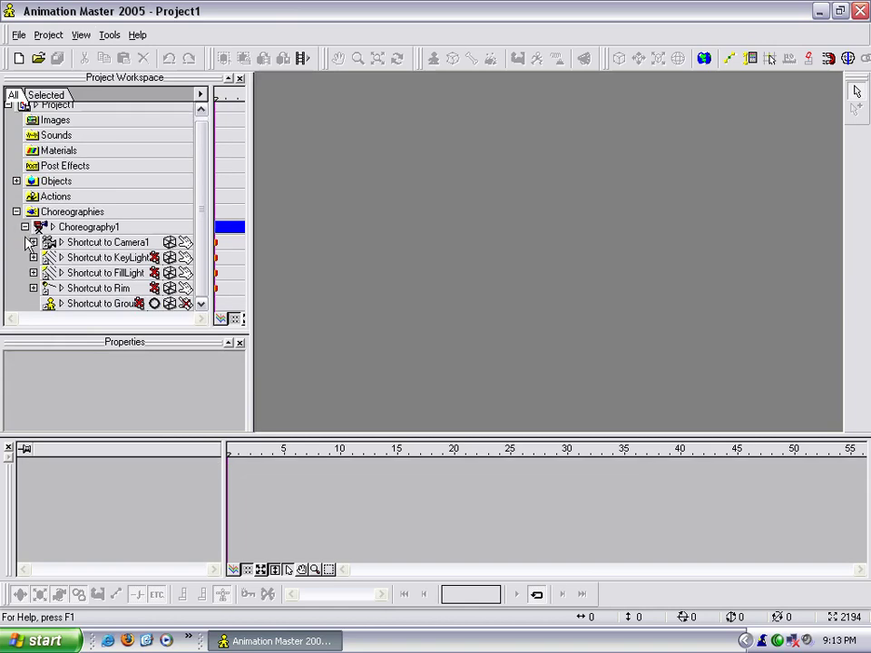
click(24, 232)
mouse_move(141, 328)
mouse_down()
mouse_move(140, 300)
mouse_move(141, 311)
mouse_up()
drag(127, 437, 132, 506)
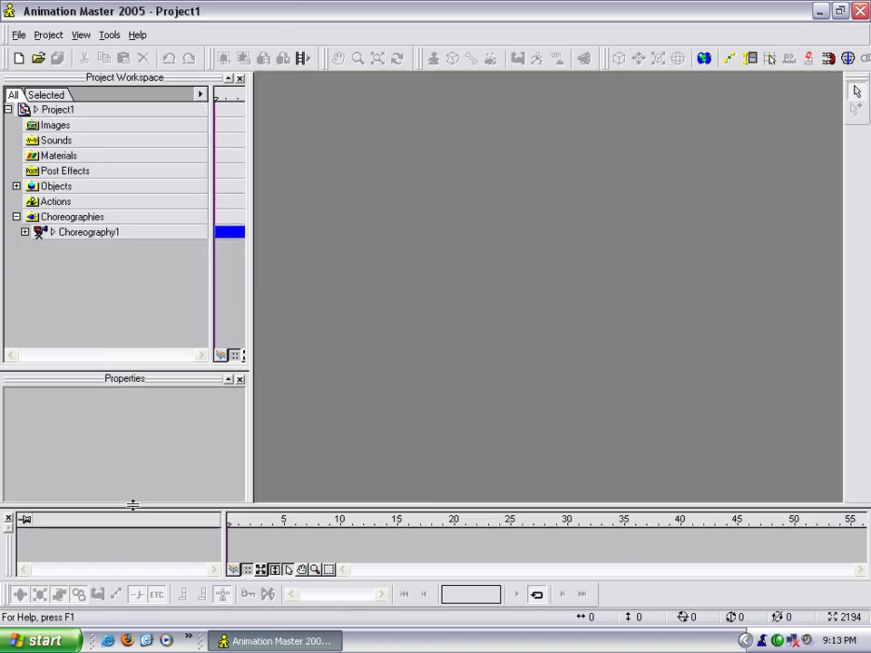
Expand Objects and Camera1 in the workspace tree and look over Camera1's settings
click(16, 186)
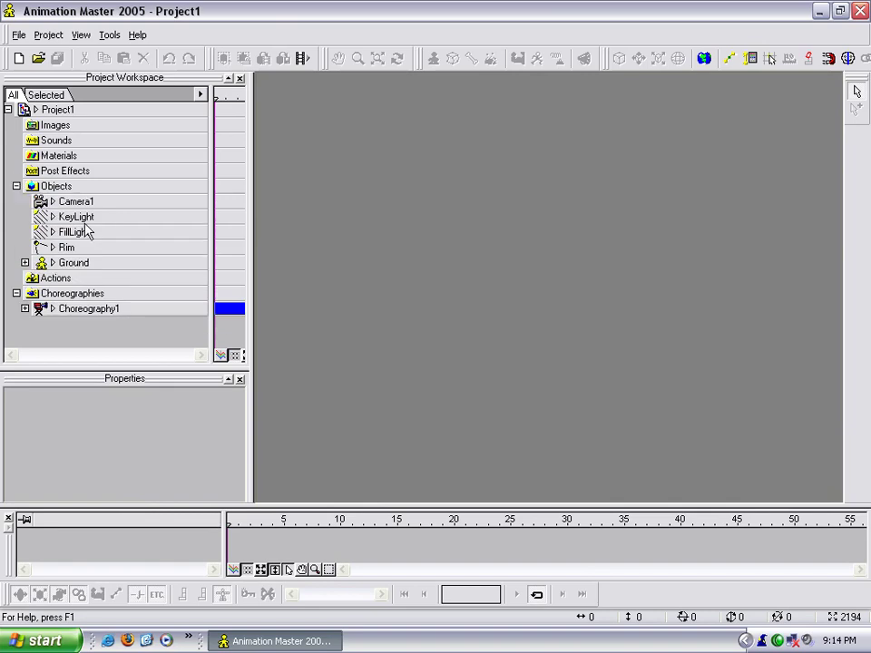
click(76, 201)
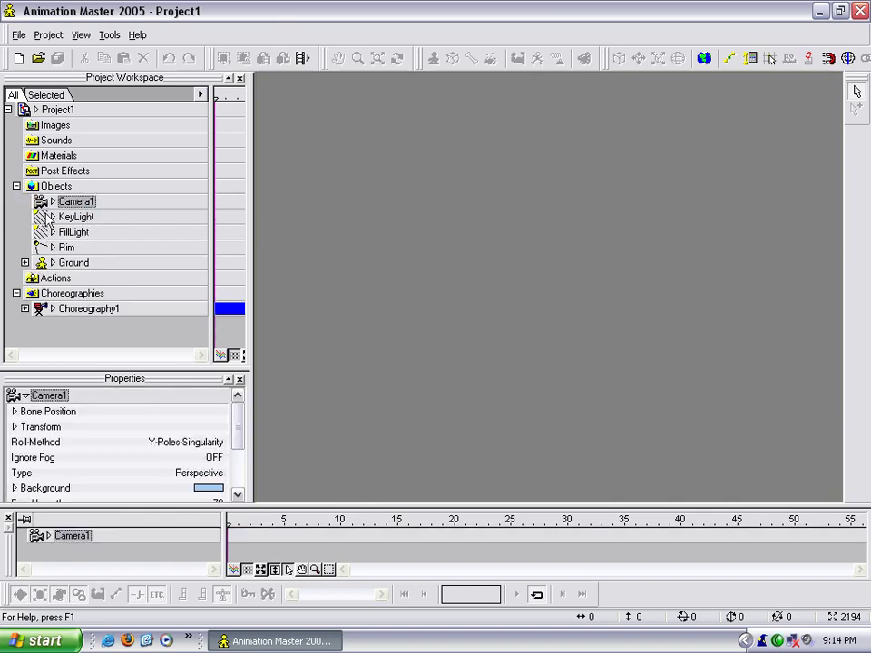
click(52, 202)
drag(198, 229, 202, 245)
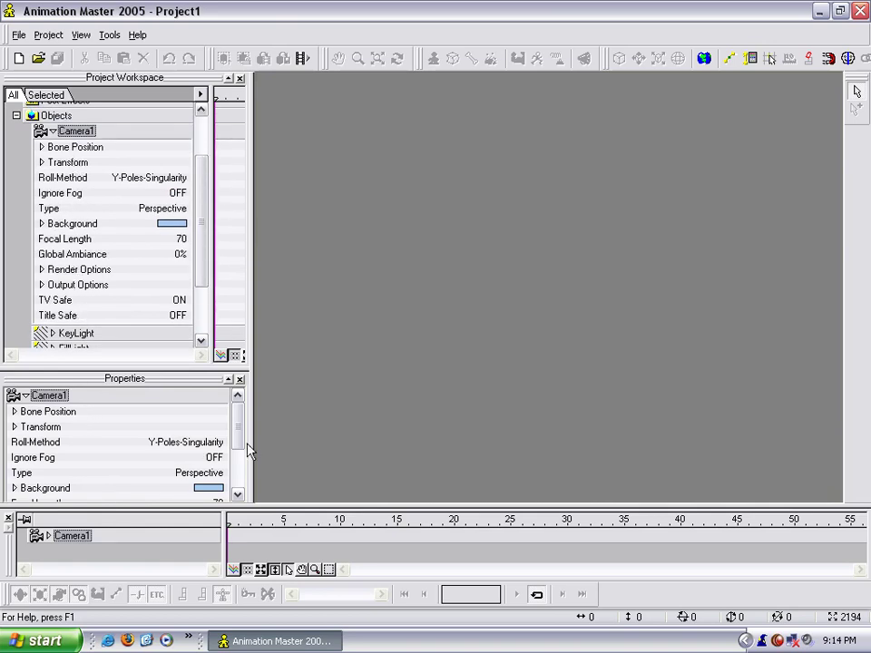
scroll(242, 451, down, 2)
scroll(238, 426, up, 2)
scroll(200, 224, up, 2)
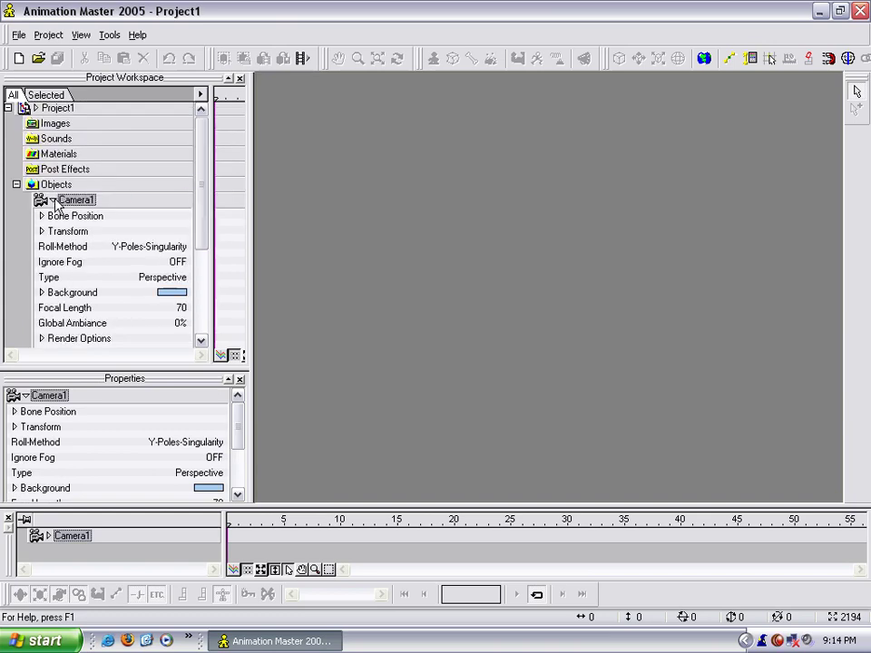
Select KeyLight to show its Properties, then widen the tree over the timeline strip
click(53, 200)
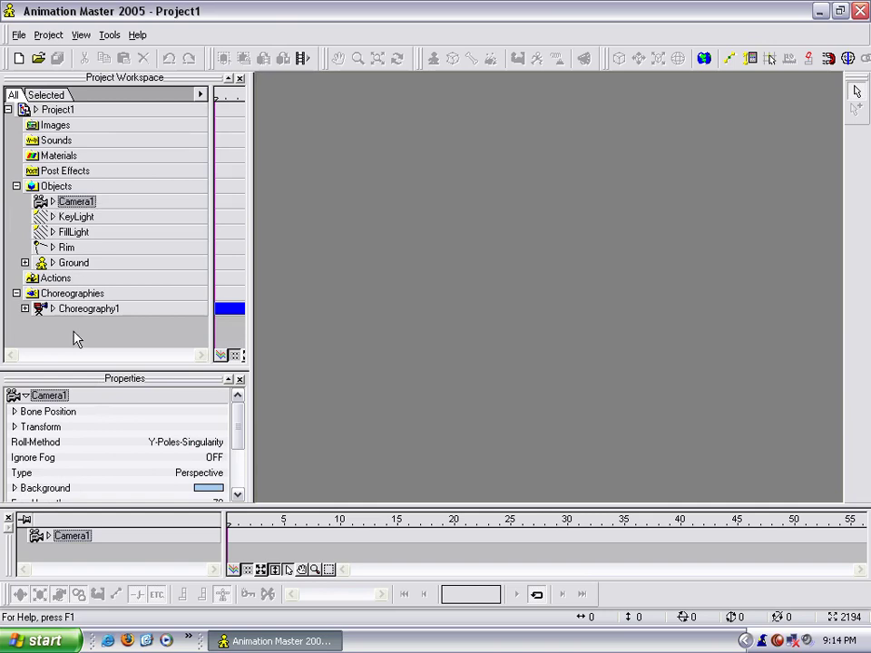
click(53, 202)
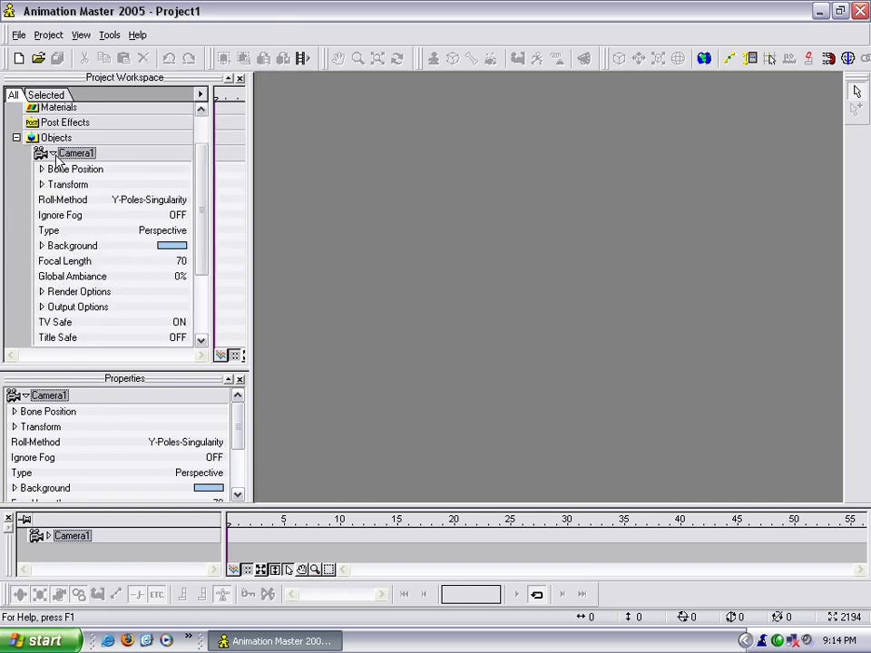
click(54, 156)
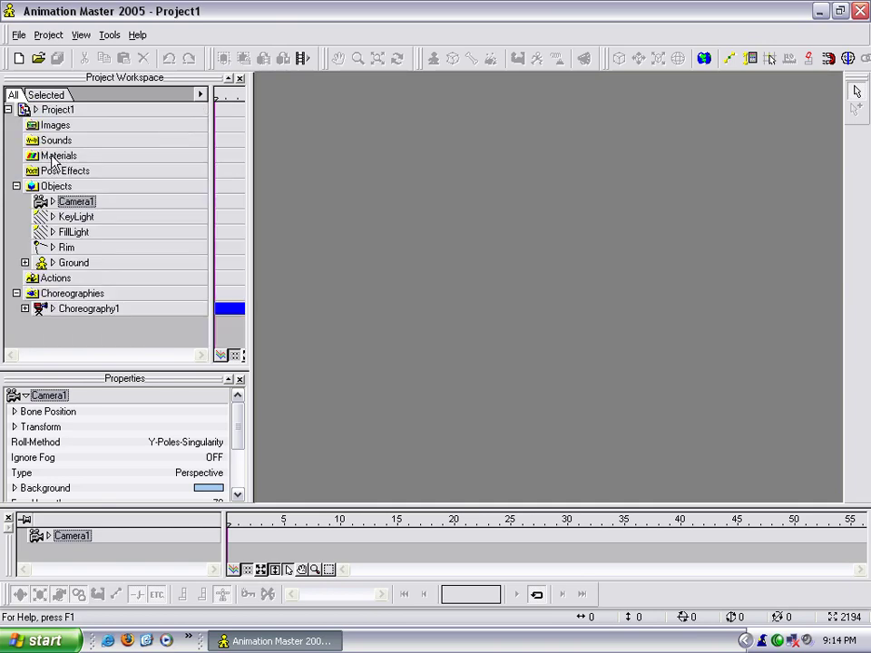
click(74, 219)
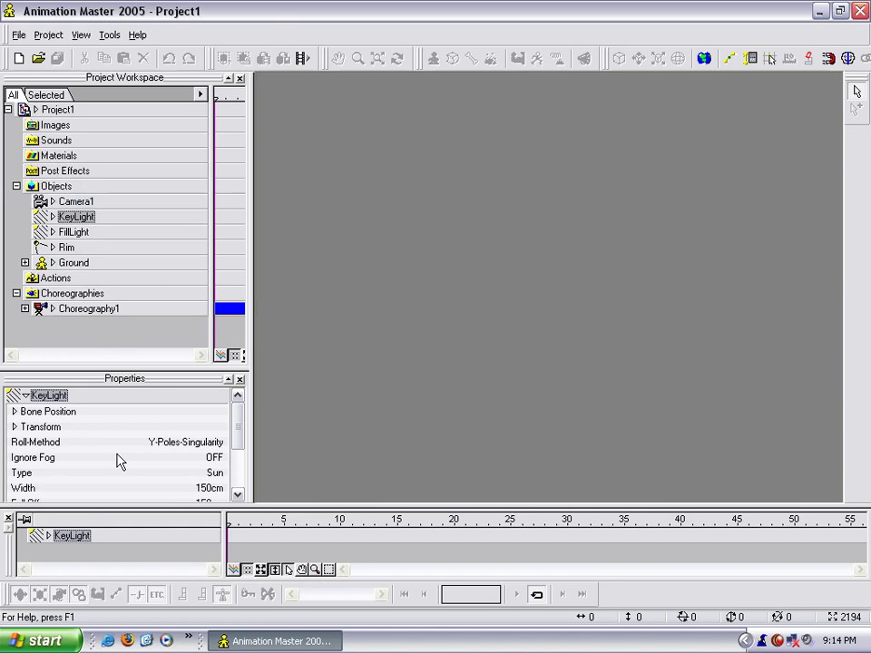
drag(233, 309, 251, 305)
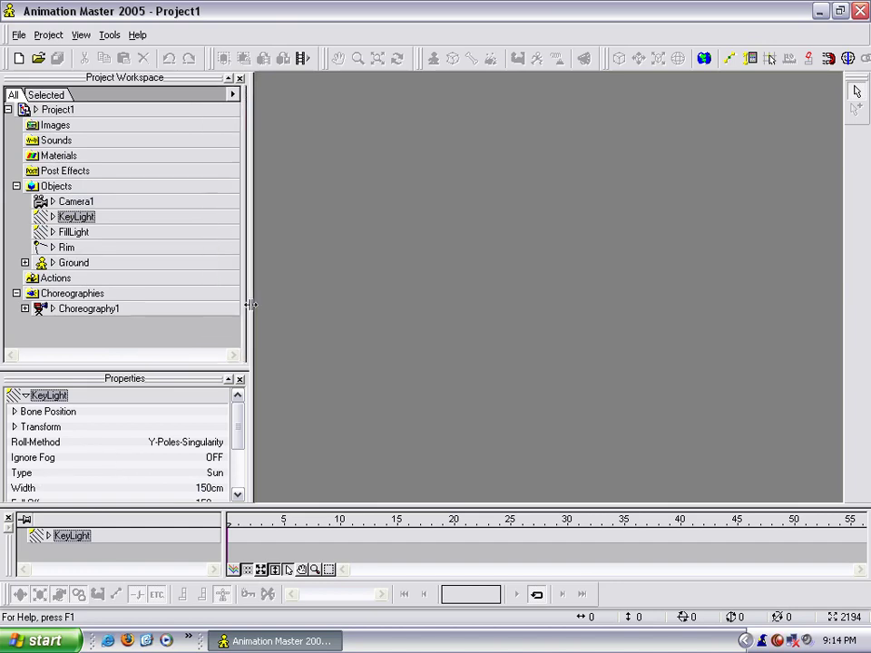
mouse_move(236, 432)
mouse_down()
mouse_move(244, 493)
mouse_move(243, 424)
mouse_up()
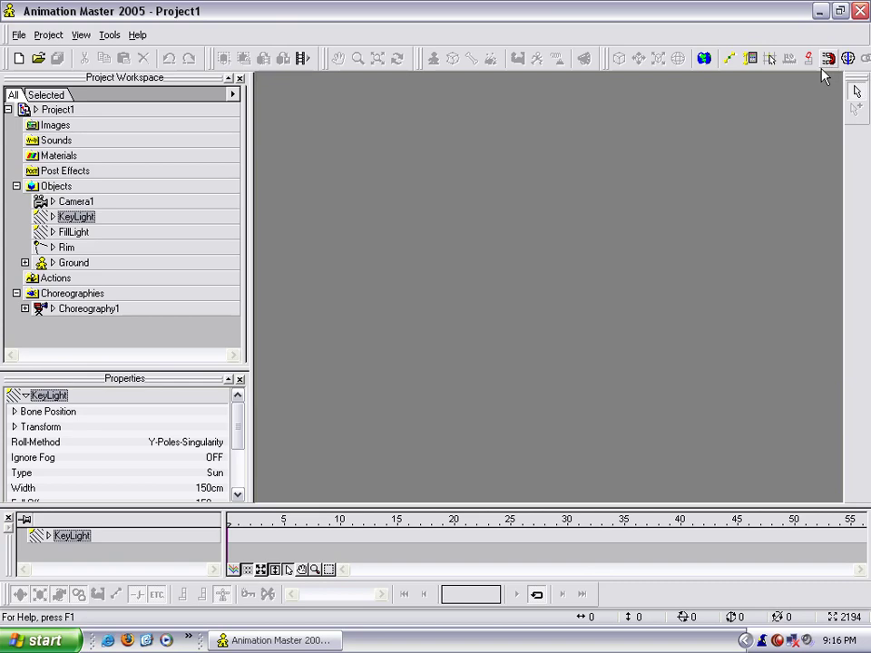
drag(604, 59, 9, 85)
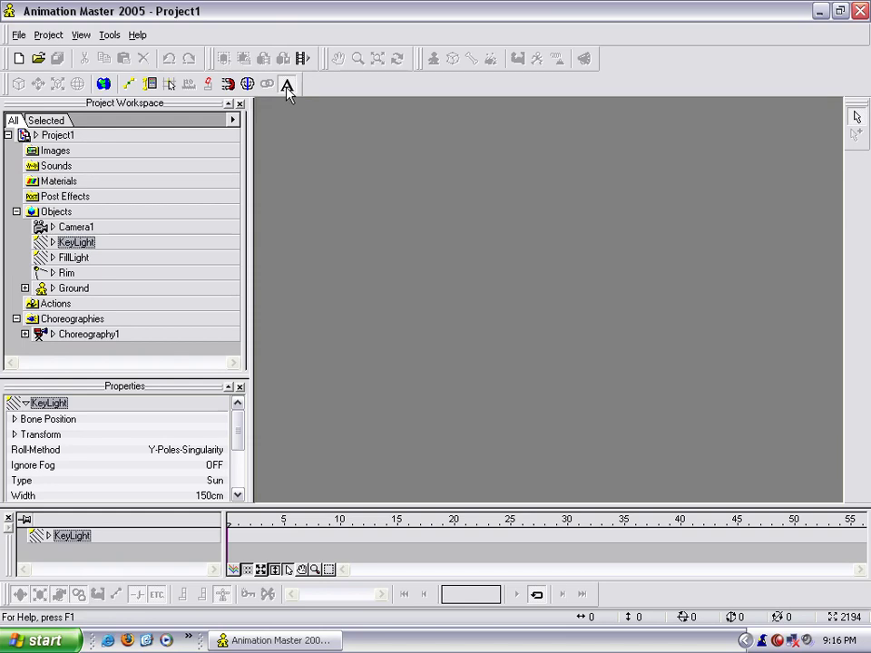
drag(7, 84, 606, 94)
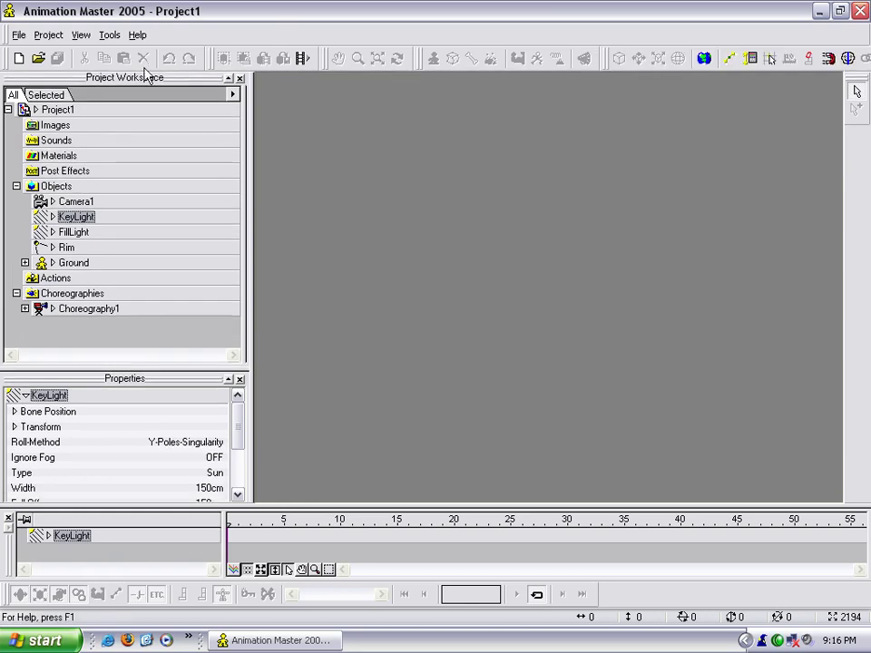
Create a new empty Project1 via Project > New and select it to show its properties
click(49, 35)
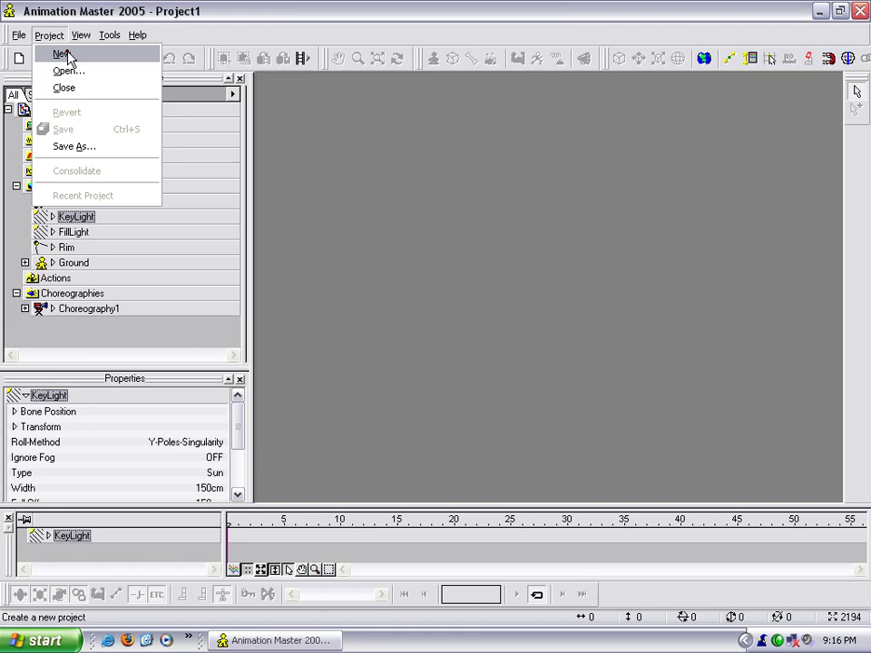
click(66, 54)
click(58, 110)
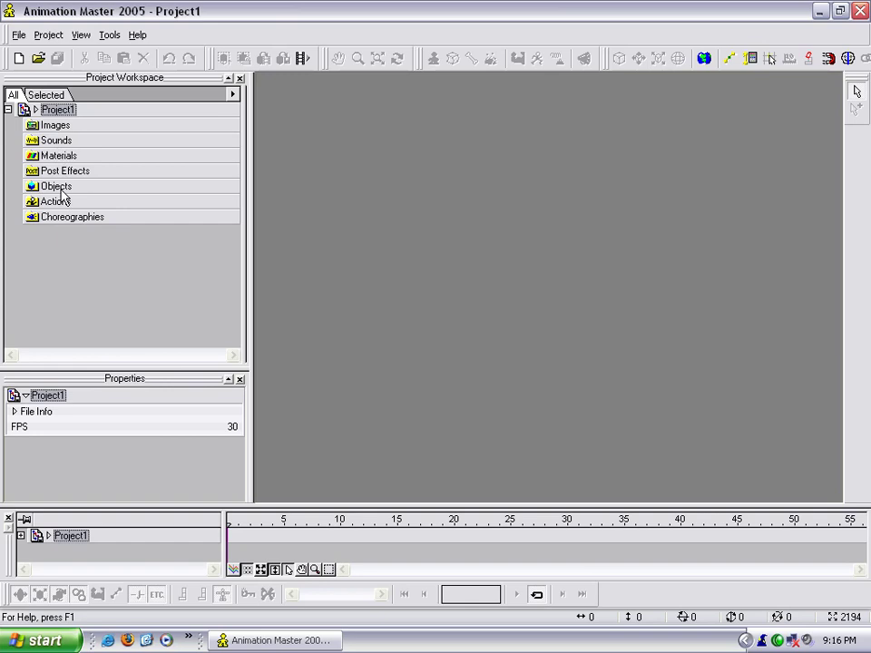
Select Project1's Objects folder, then clear the selection in the project tree
right_click(61, 109)
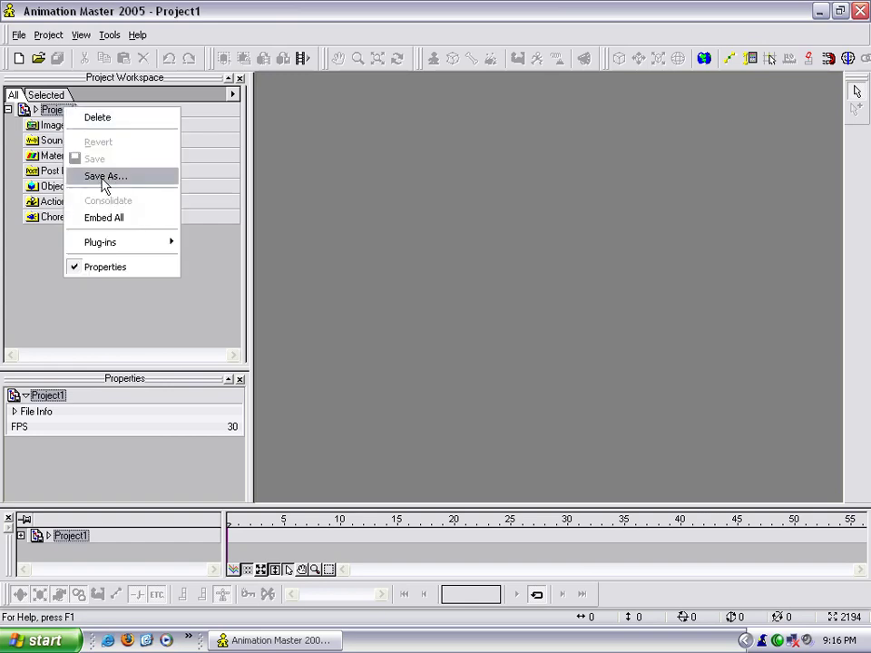
click(54, 188)
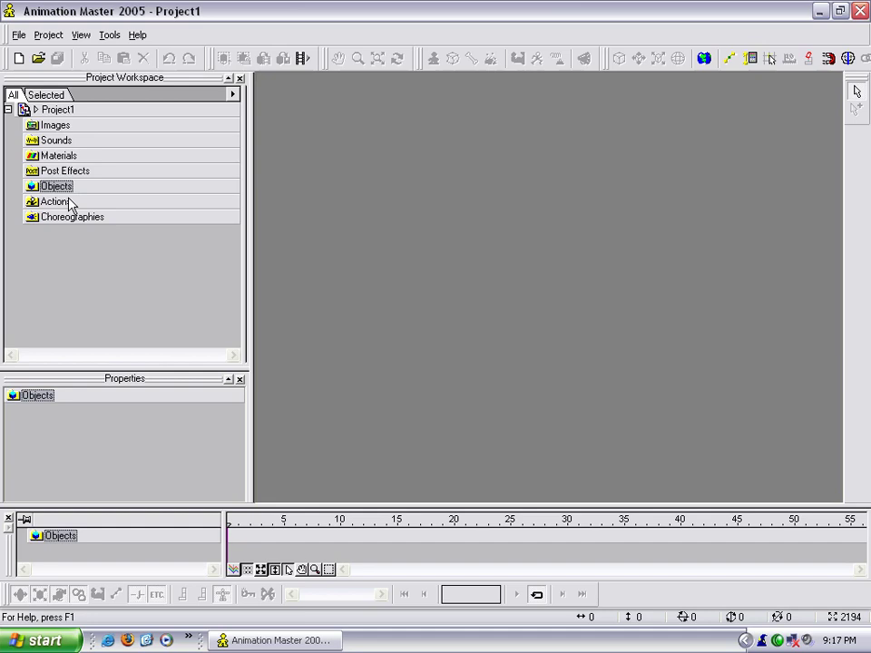
click(72, 335)
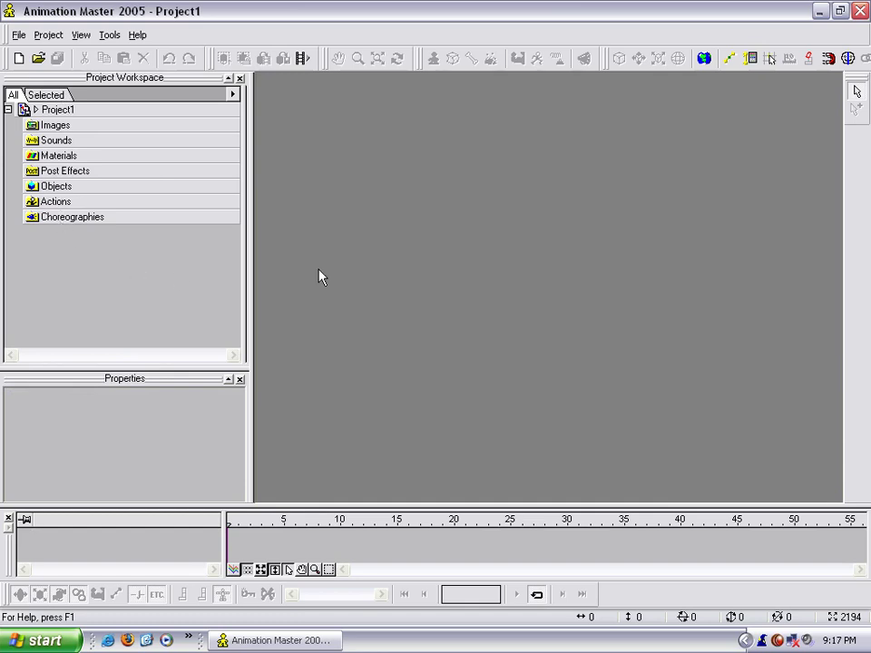
Open Tools > Customize on the Toolbars page and move the dialog higher
click(108, 37)
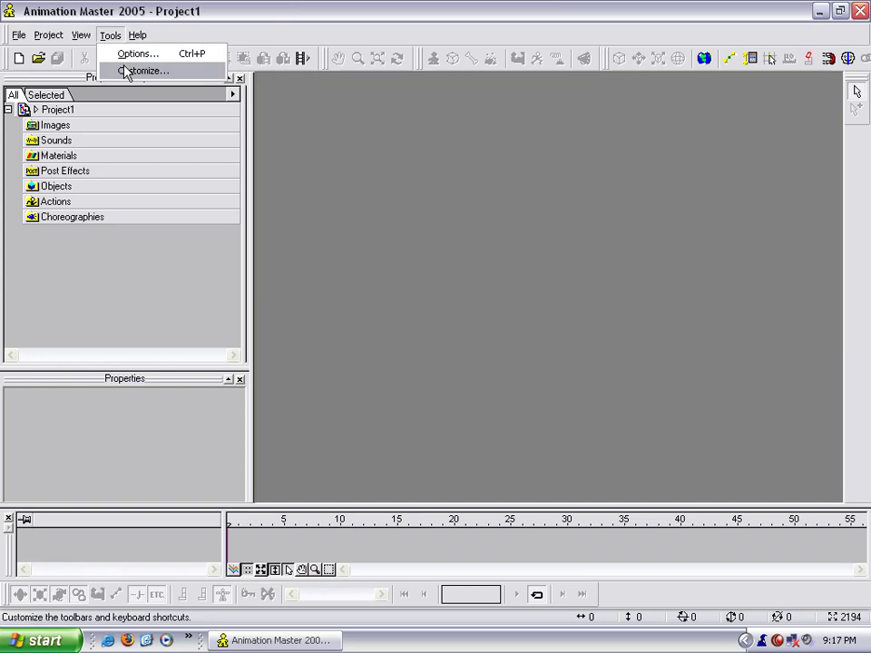
click(125, 69)
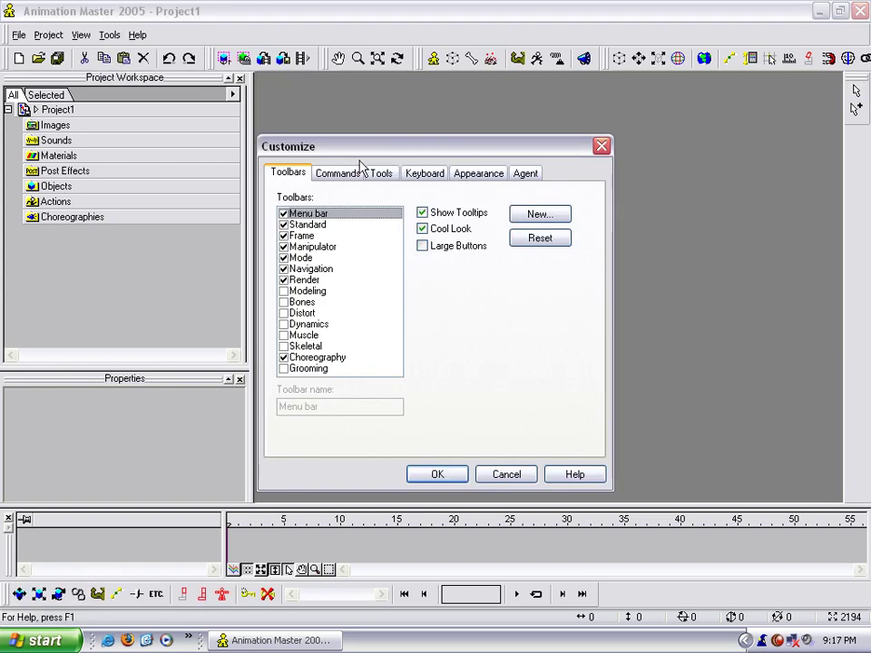
drag(355, 147, 412, 124)
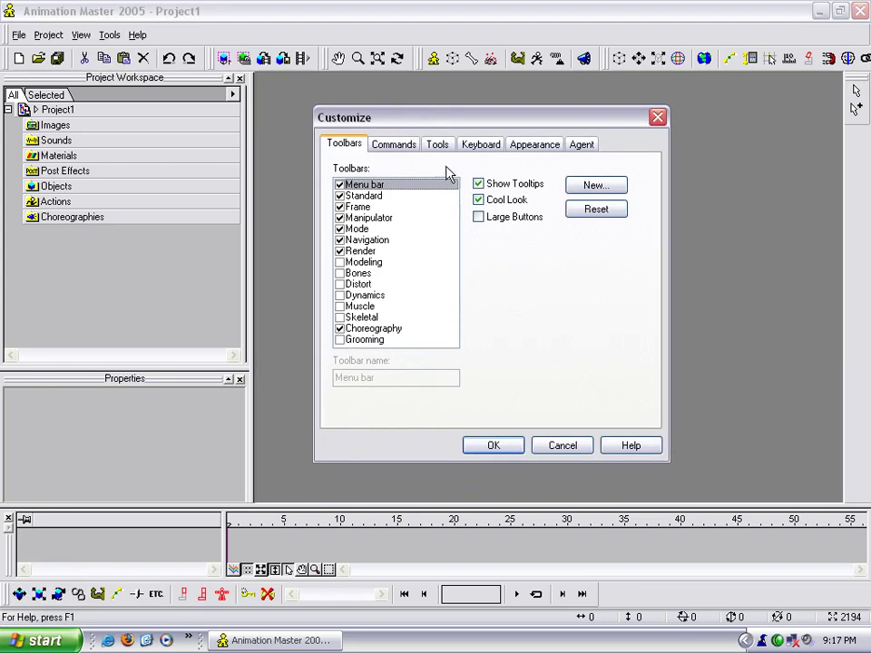
click(341, 263)
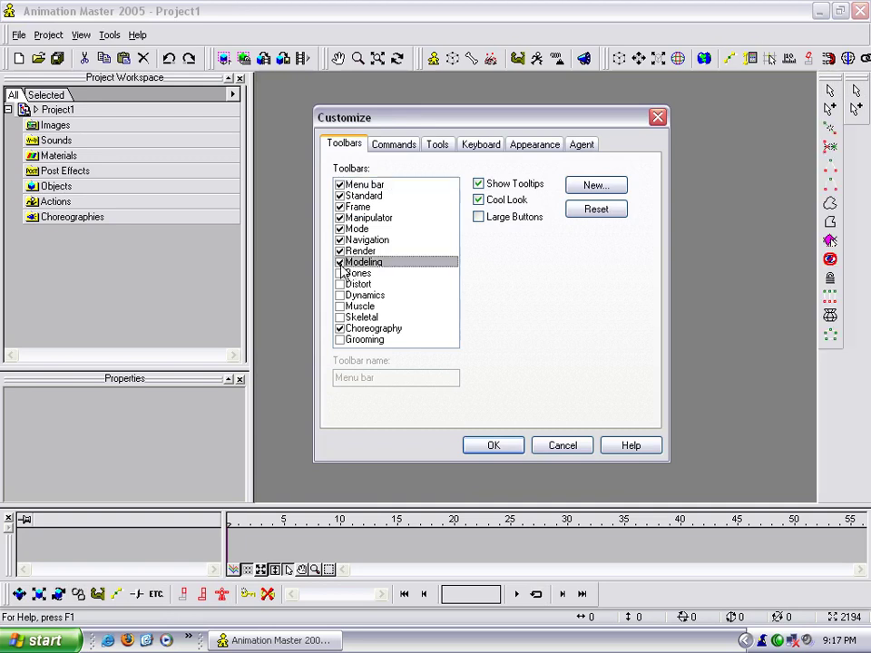
click(340, 263)
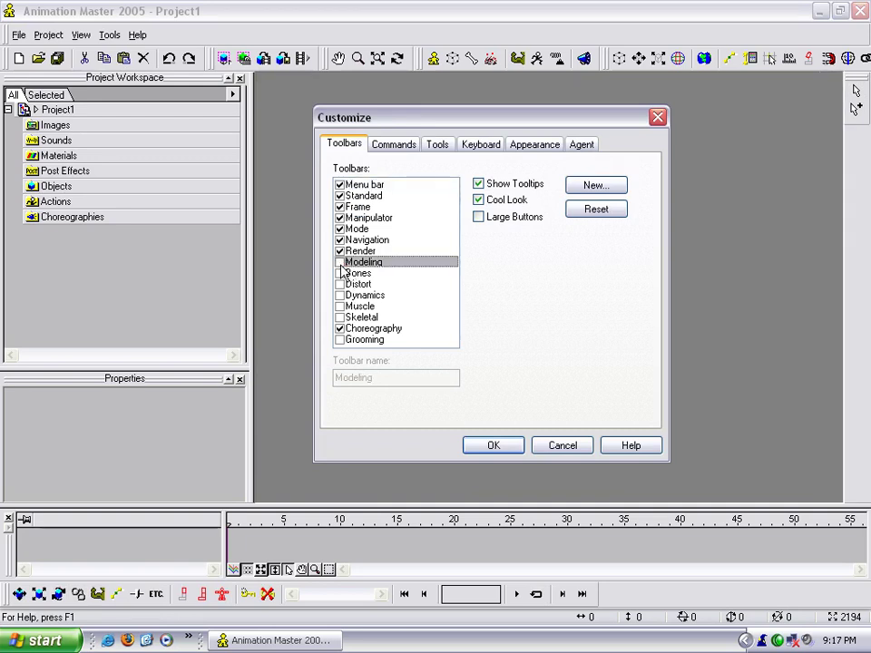
click(341, 263)
click(340, 273)
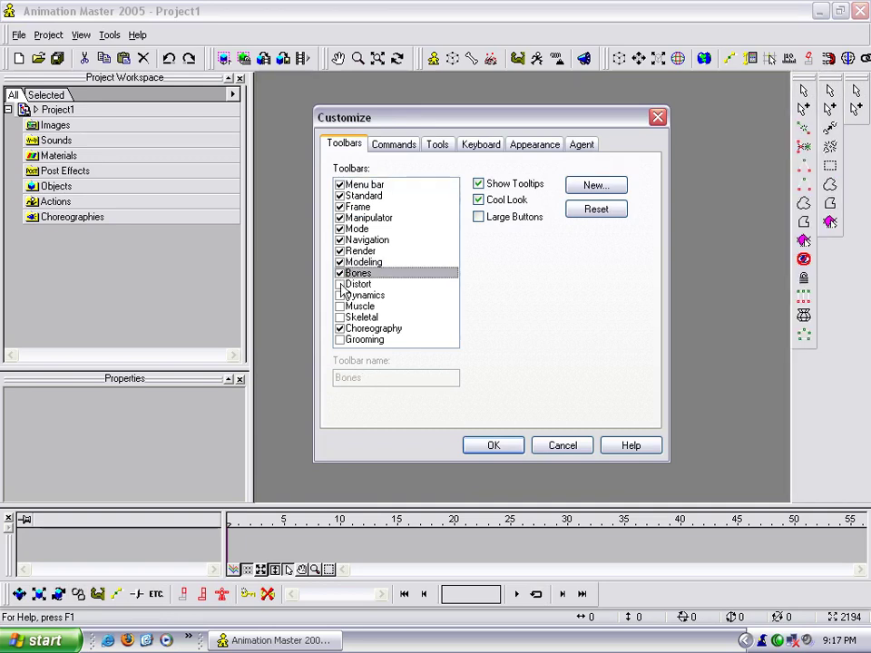
click(340, 284)
click(341, 295)
click(341, 306)
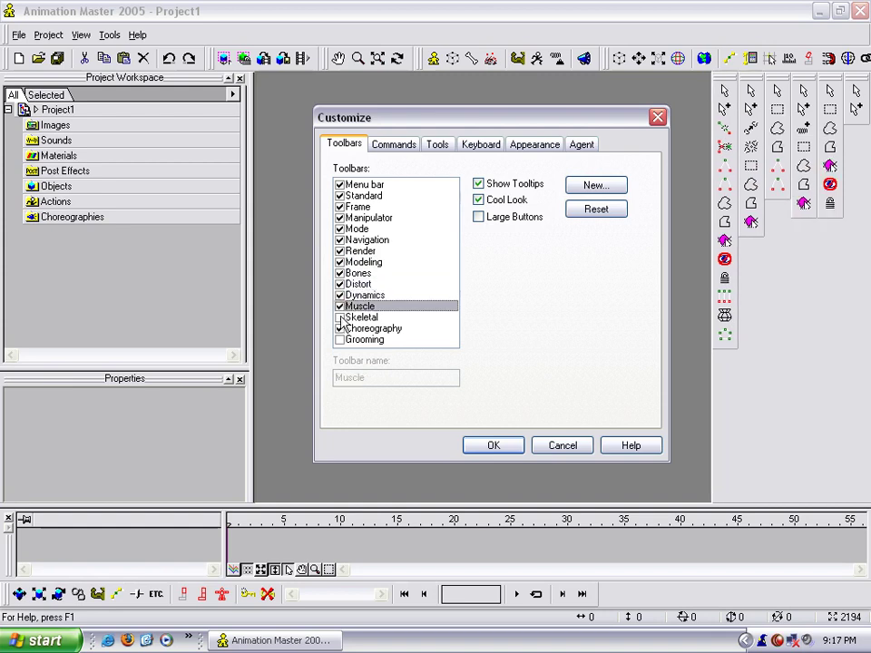
click(341, 317)
click(341, 341)
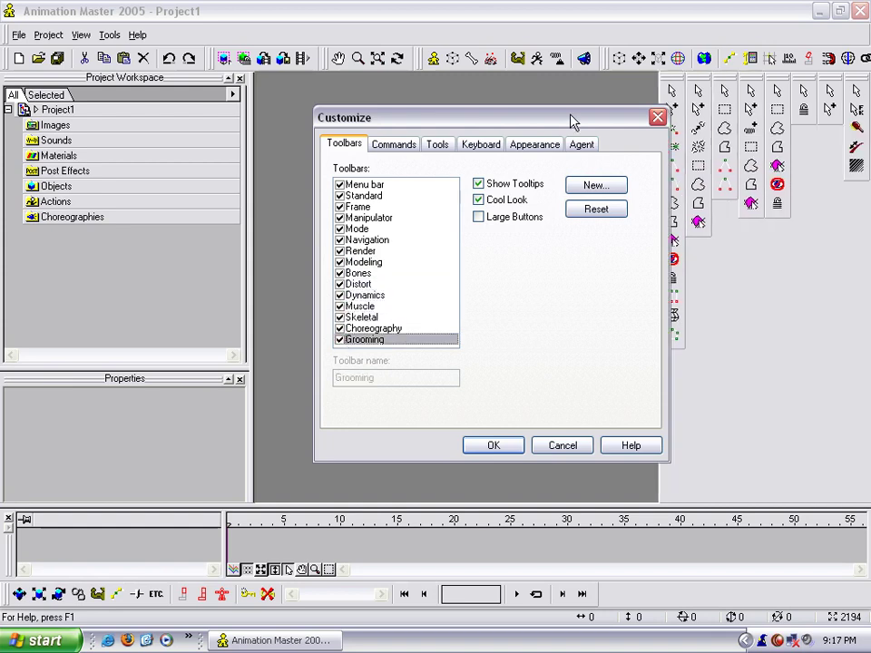
drag(571, 121, 536, 126)
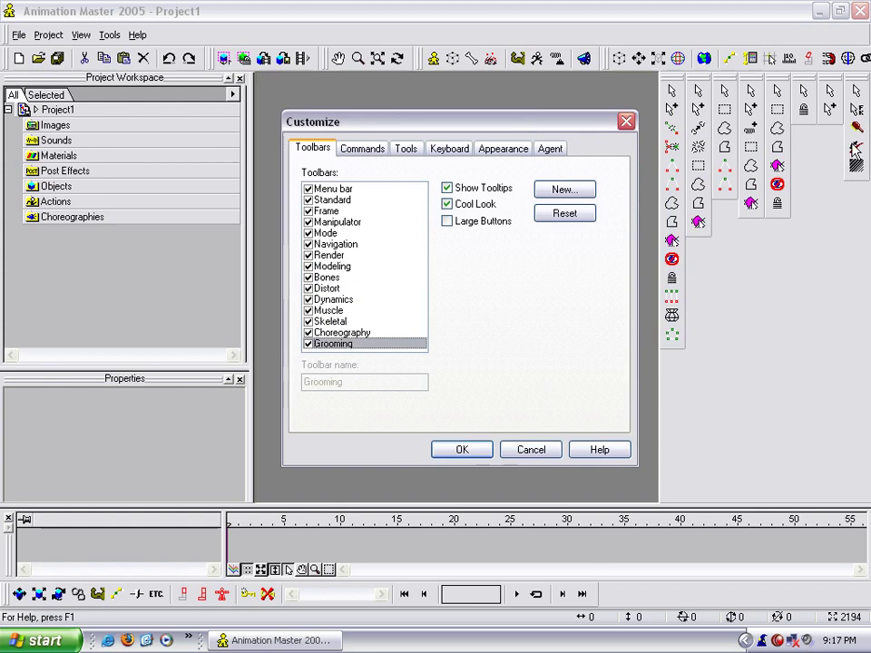
click(308, 344)
click(308, 321)
click(308, 311)
click(307, 300)
click(308, 289)
click(308, 278)
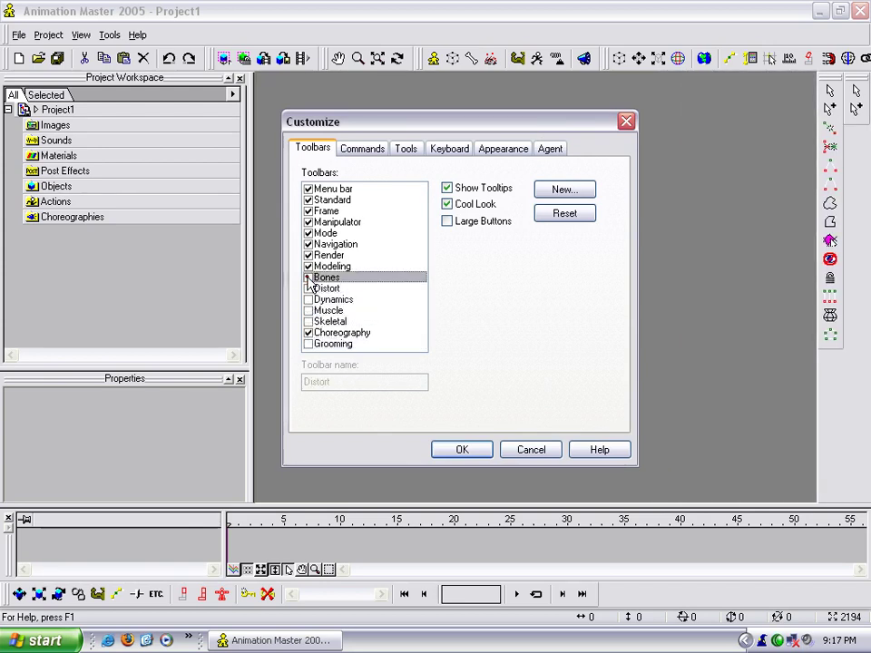
click(307, 266)
click(308, 255)
click(307, 255)
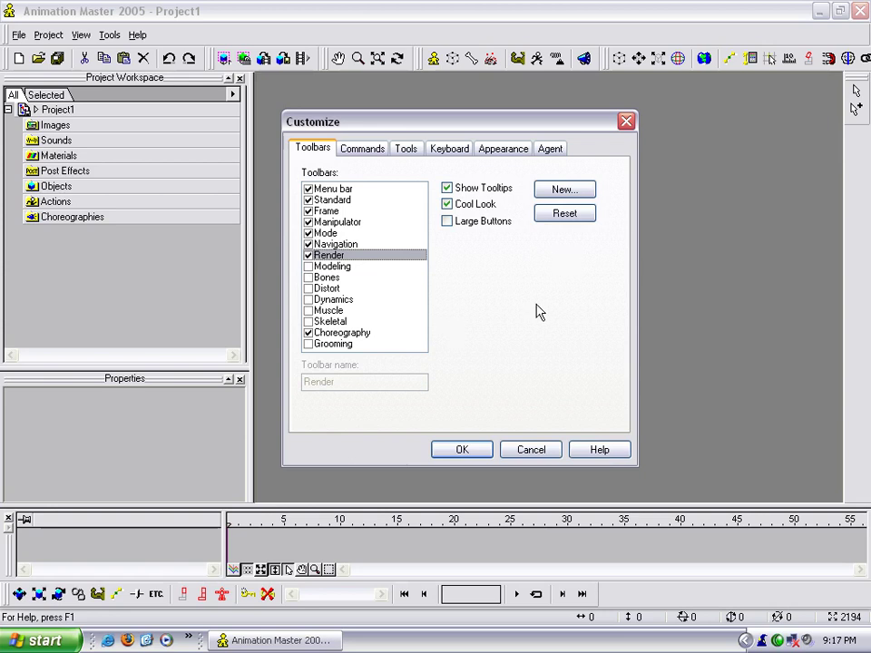
Add Progressive Render to the main toolbar and remove the Render Lock button
click(365, 150)
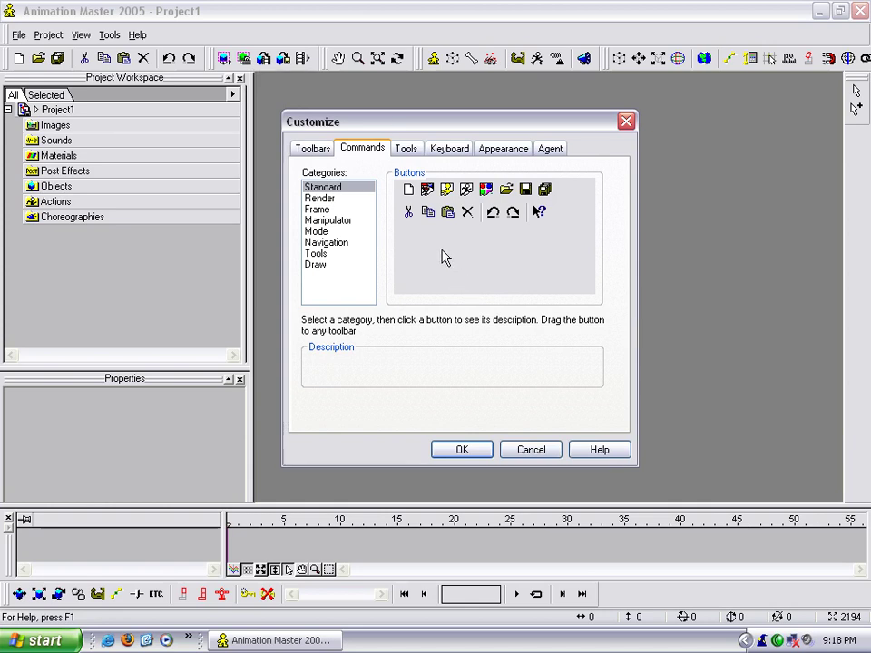
click(325, 199)
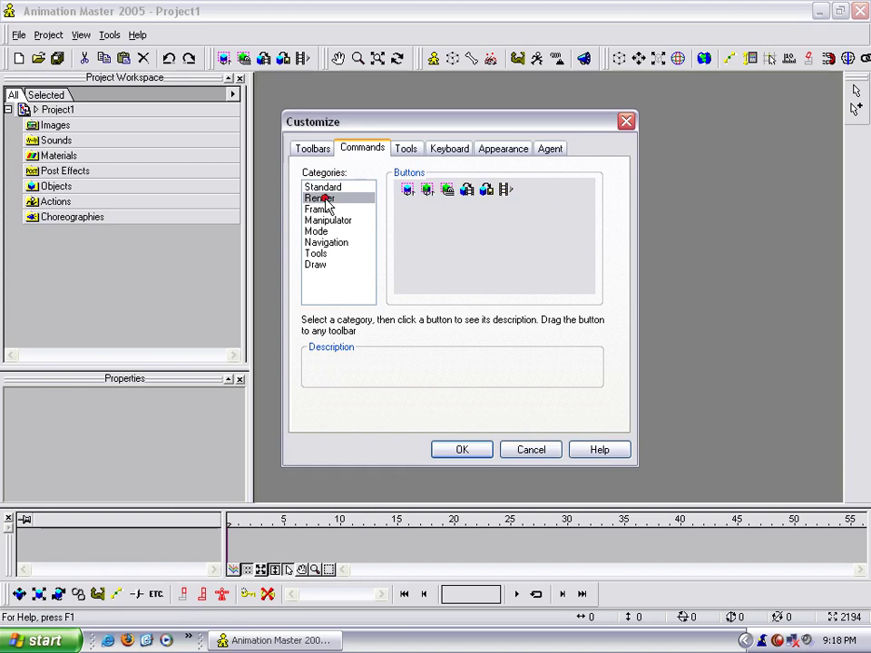
click(427, 190)
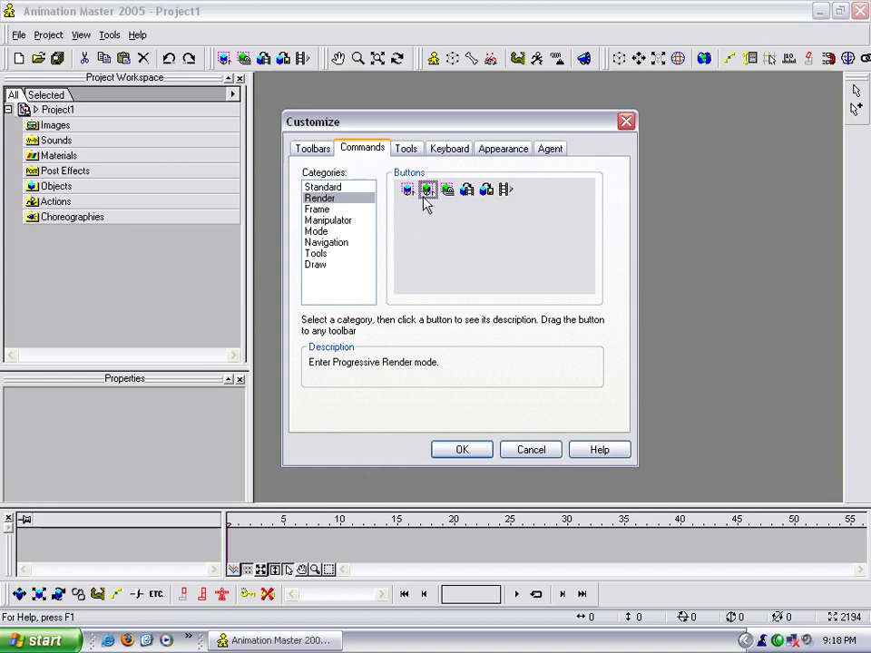
drag(427, 190, 238, 62)
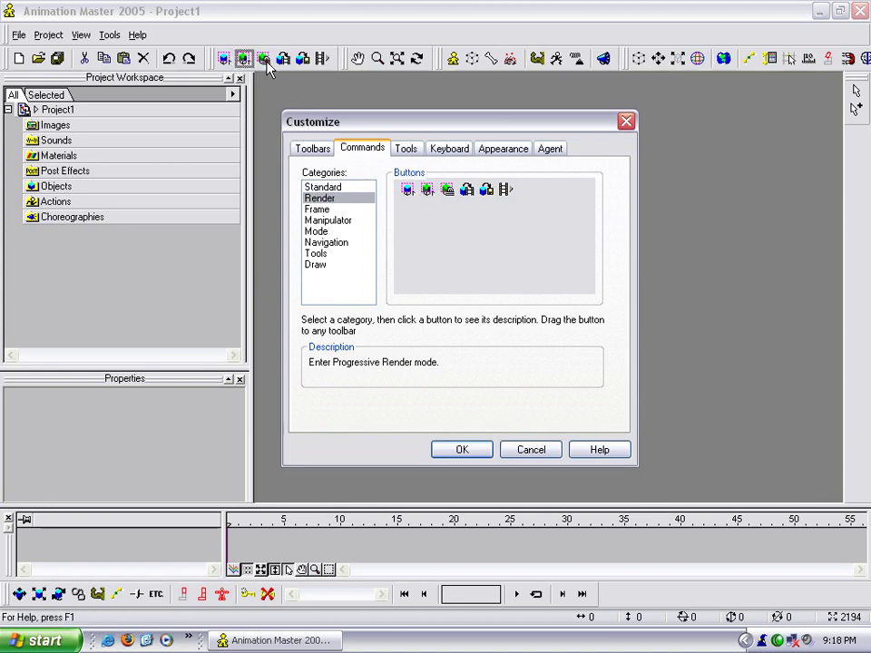
click(263, 59)
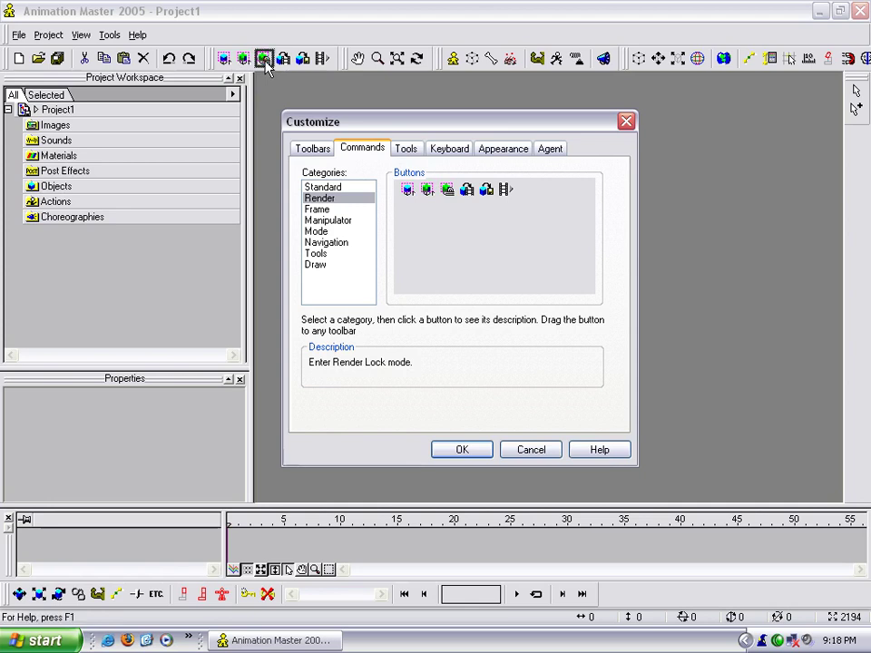
drag(263, 59, 335, 12)
drag(352, 65, 424, 123)
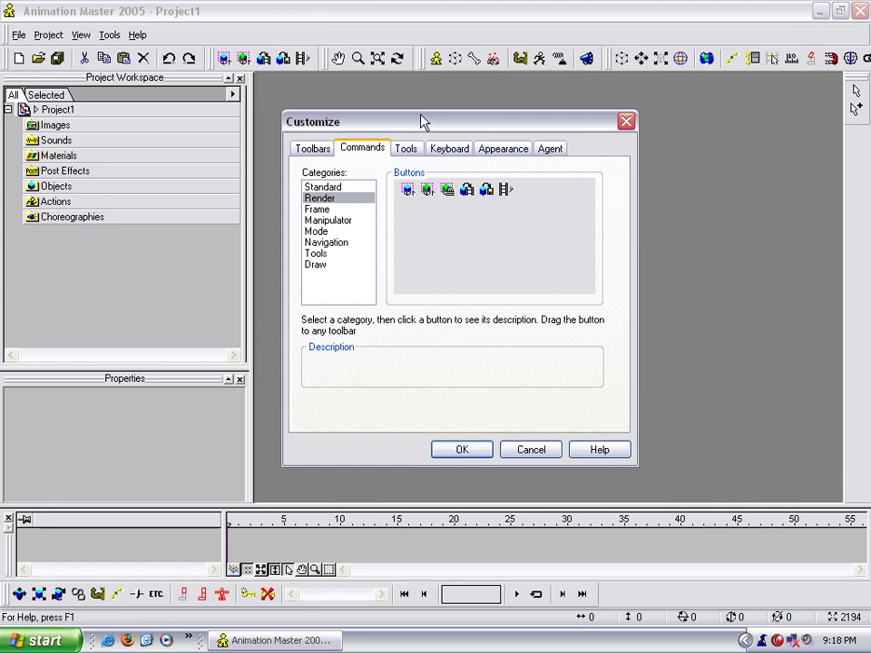
Browse the Frame, Manipulator, Mode, Navigation, Tools and Draw command categories, then the Tools page
click(342, 211)
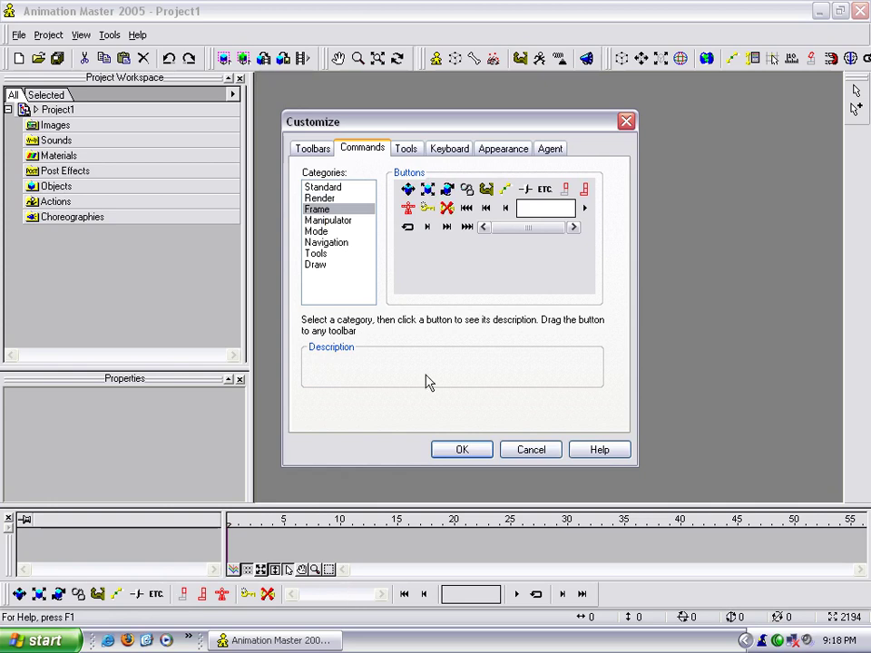
click(343, 222)
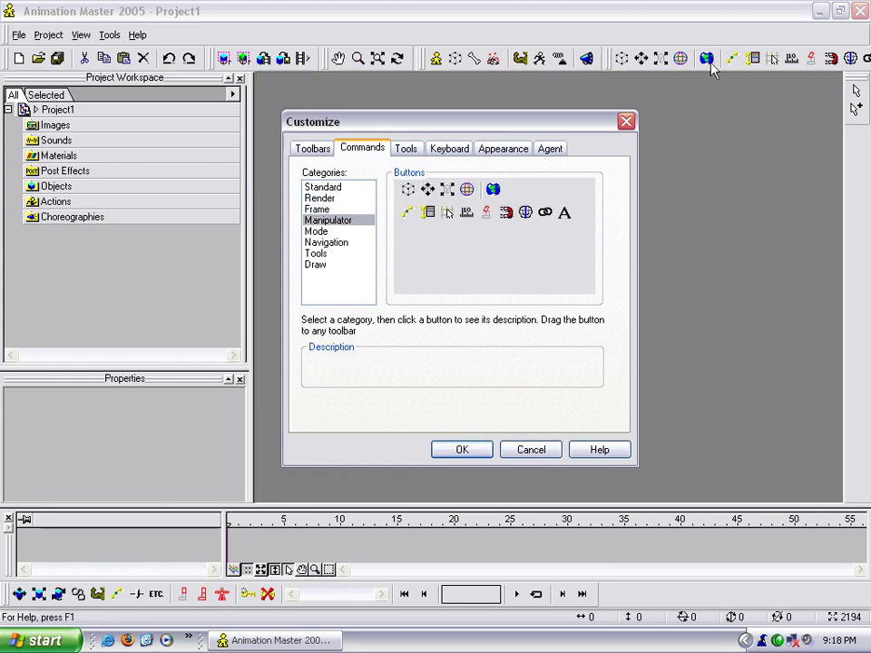
click(318, 232)
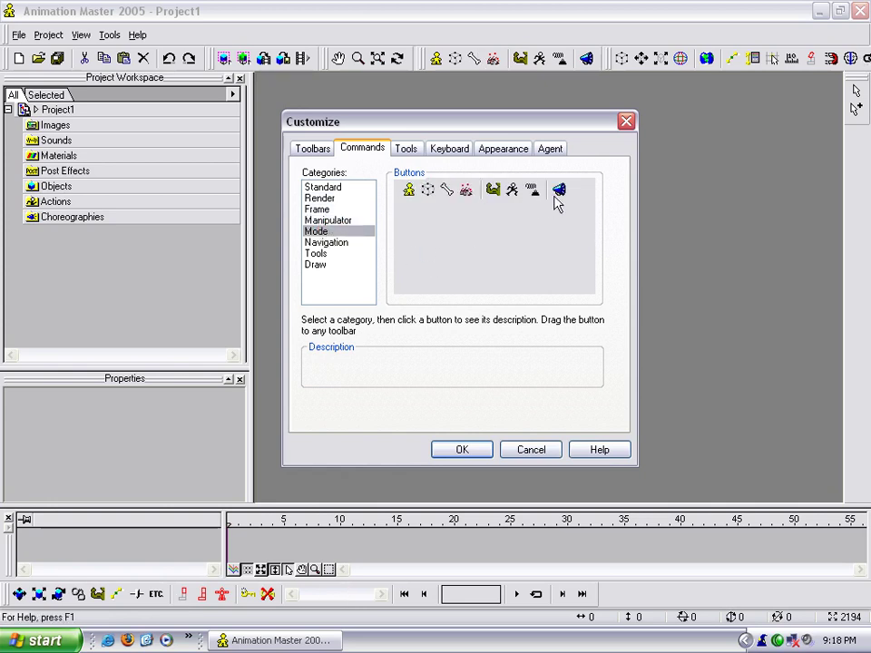
click(338, 250)
click(336, 244)
click(331, 256)
click(330, 267)
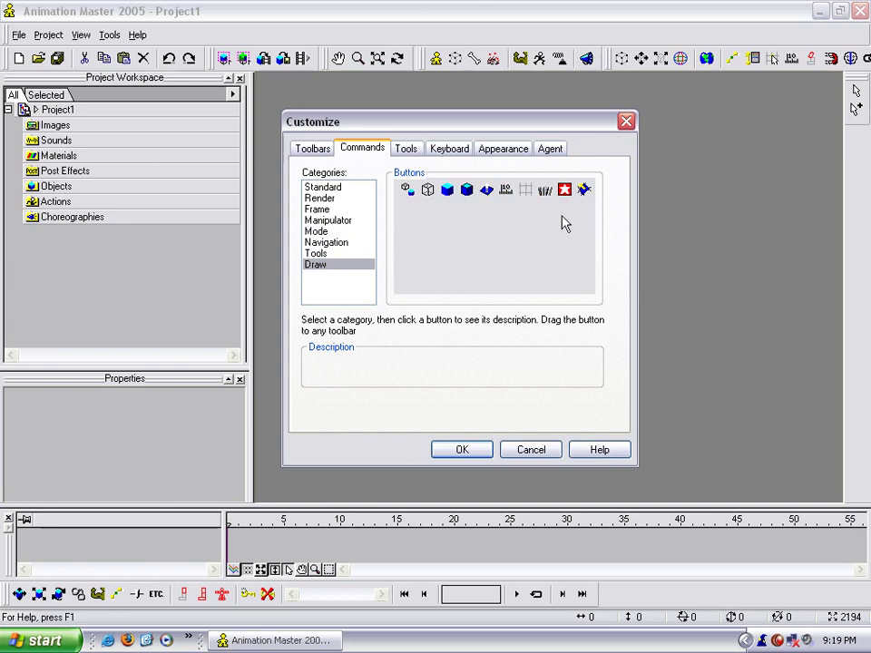
click(414, 154)
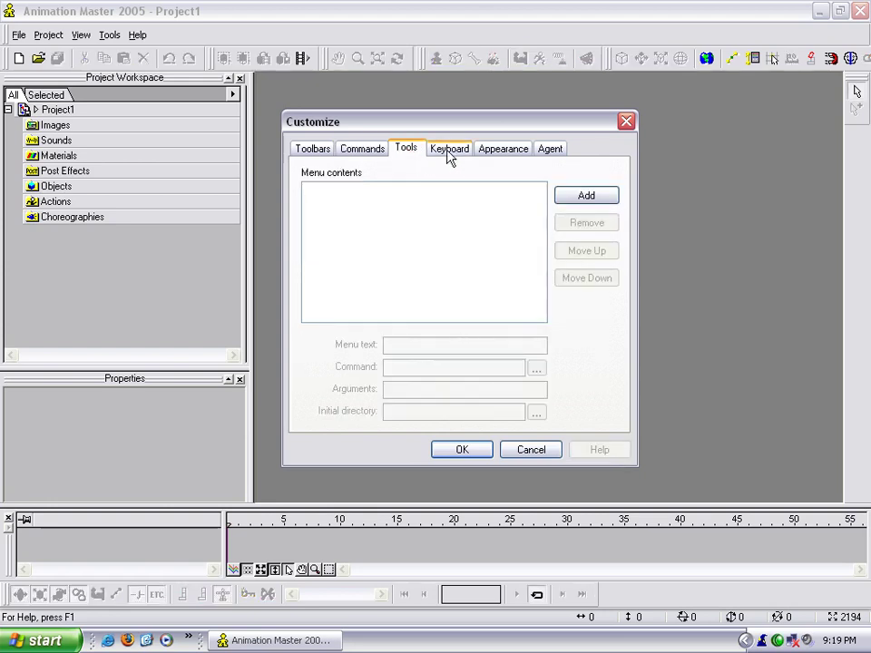
Review the Keyboard page's commands list, then close Customize with OK
click(450, 151)
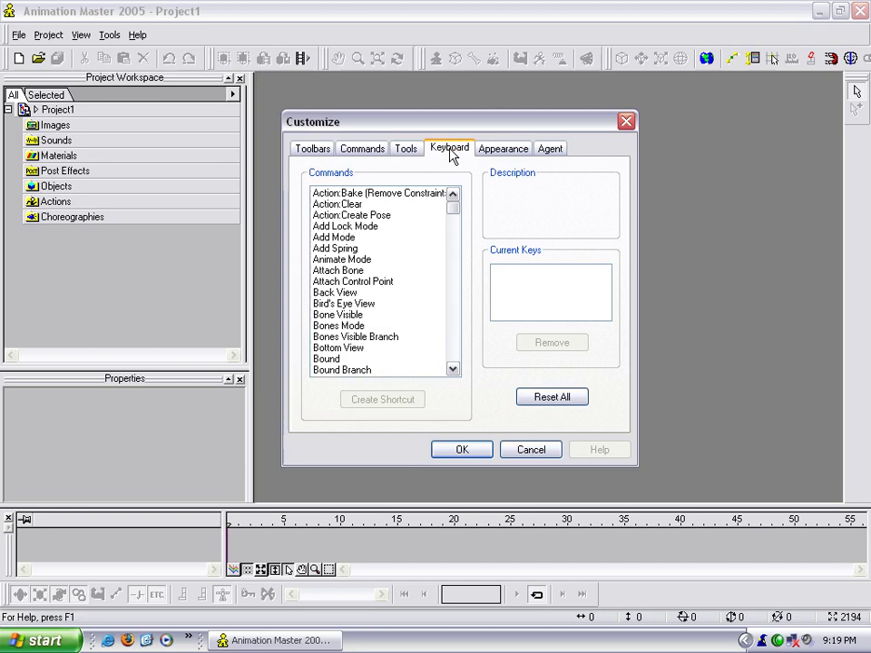
drag(459, 212, 453, 272)
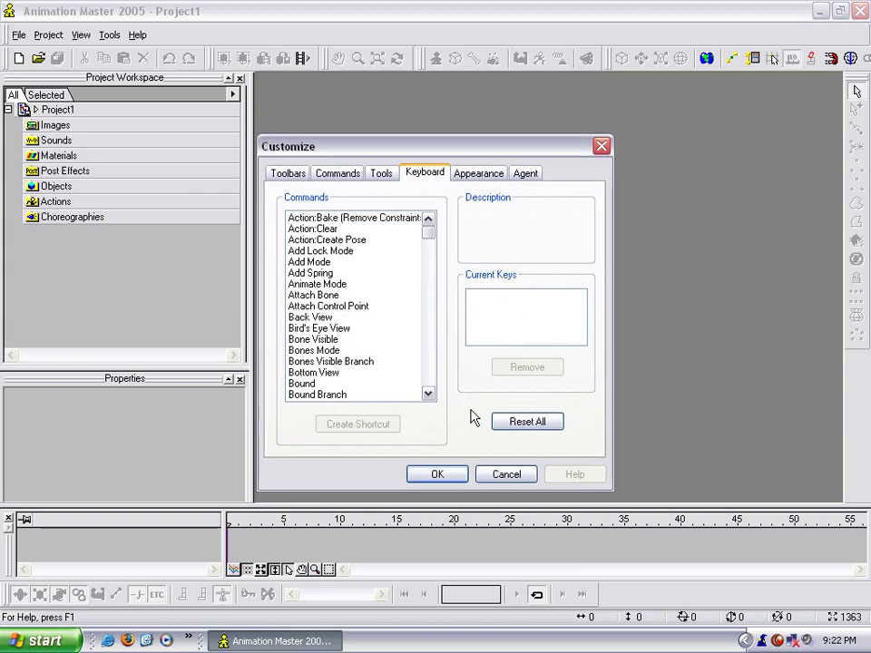
click(448, 476)
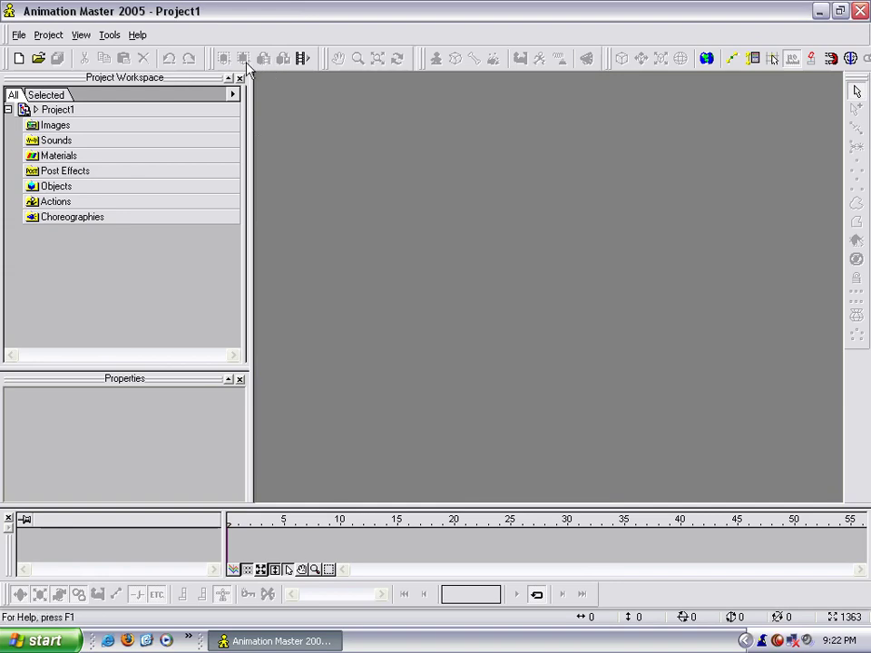
Reopen Tools > Customize and switch to its Appearance colour page
click(110, 34)
click(134, 70)
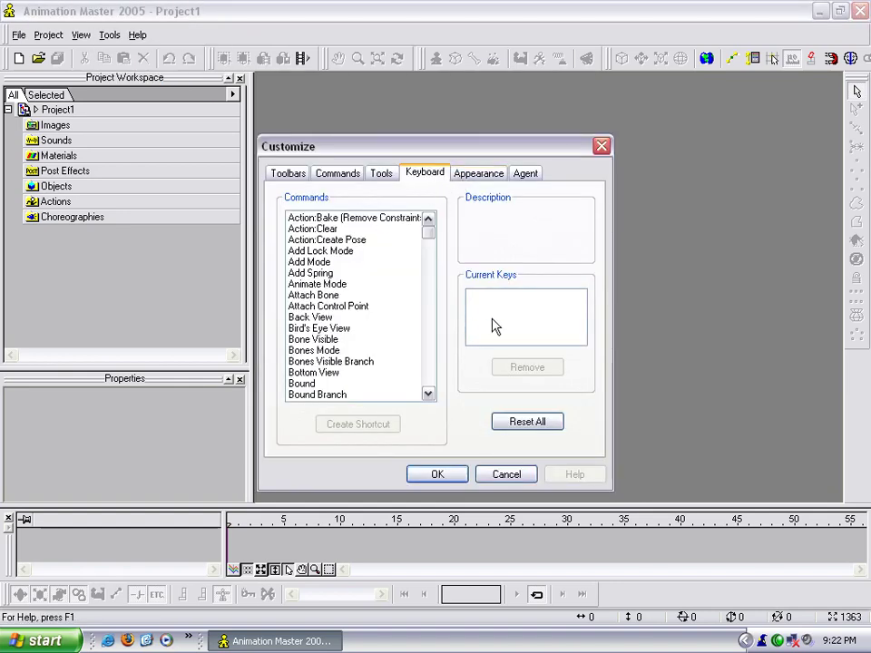
drag(425, 234, 424, 230)
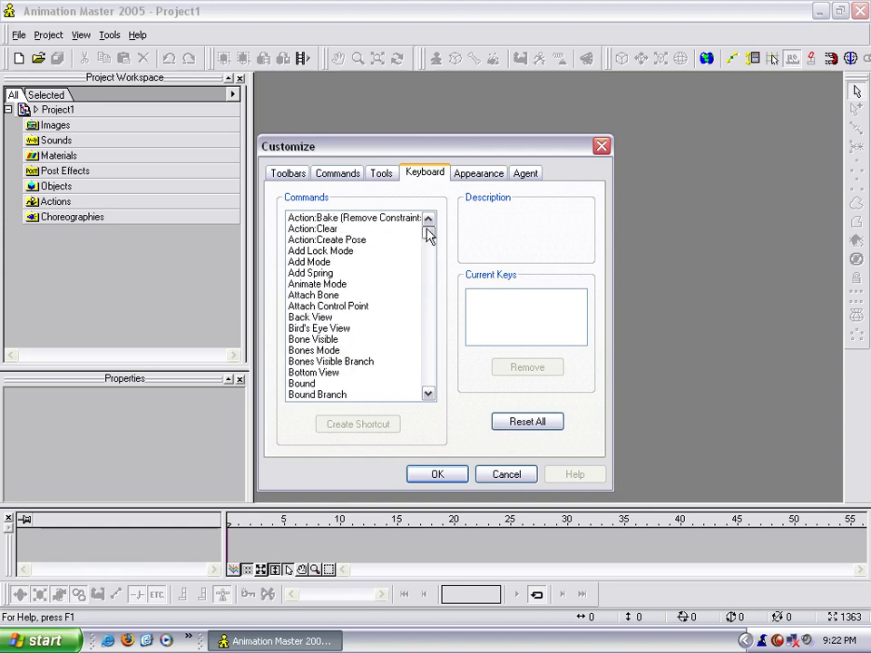
click(466, 174)
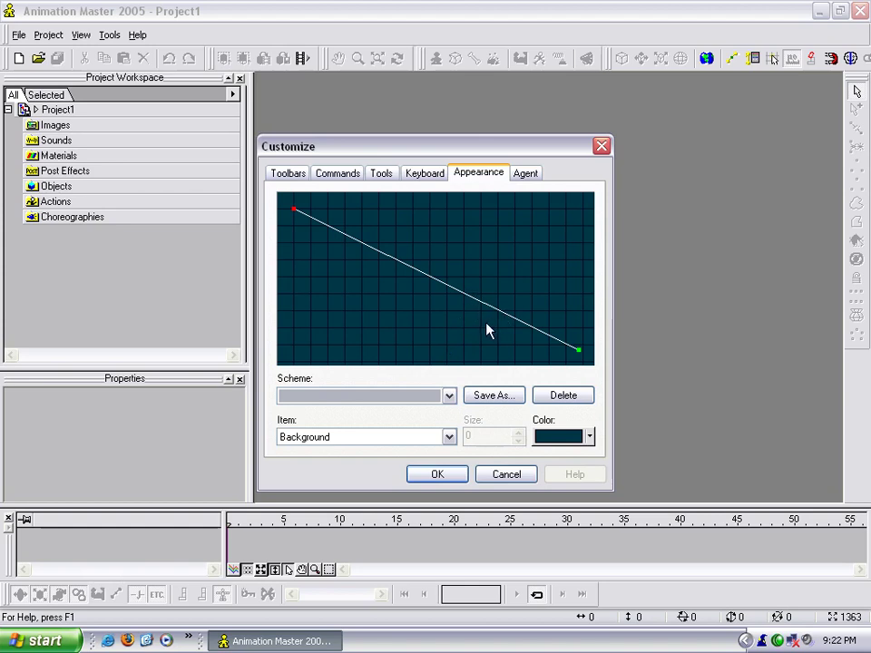
Set the Appearance item to Objects and pick a grey colour swatch
click(449, 395)
click(451, 396)
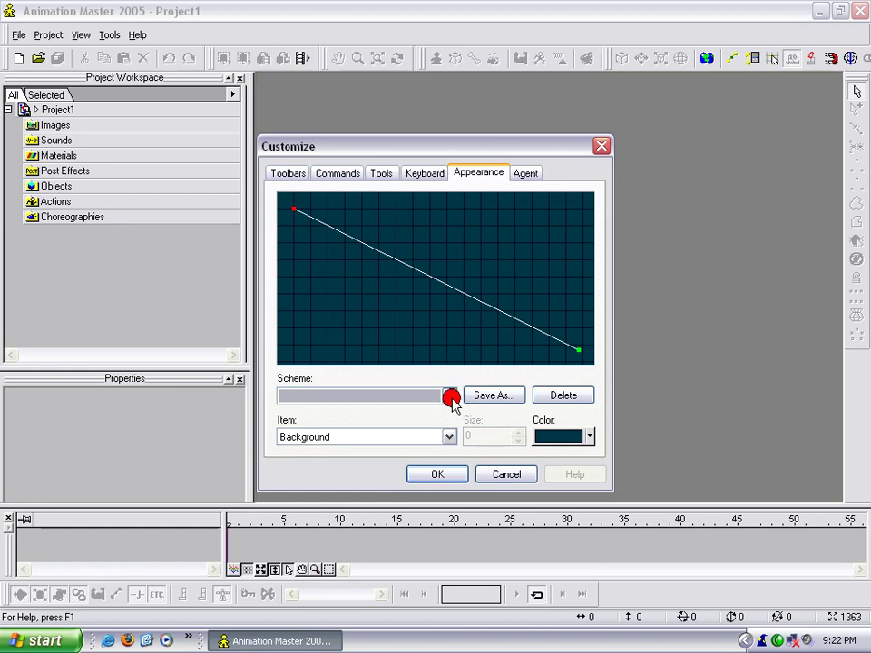
click(450, 436)
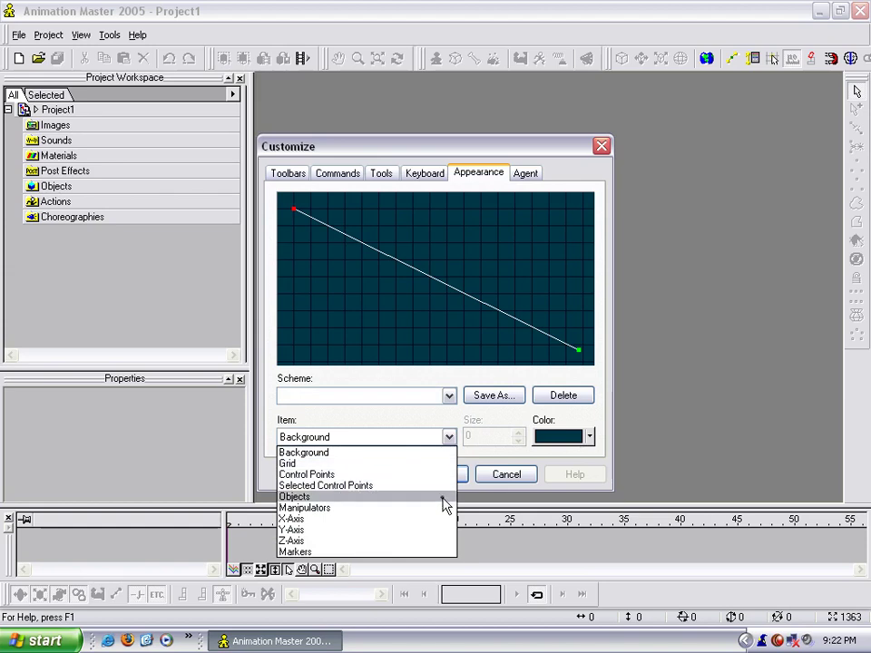
click(445, 497)
click(591, 436)
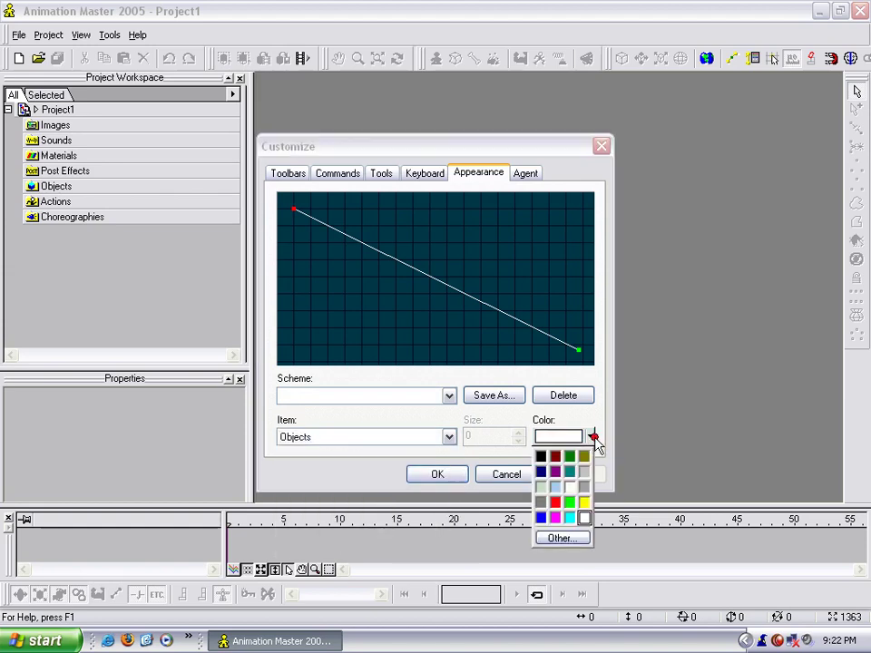
click(543, 501)
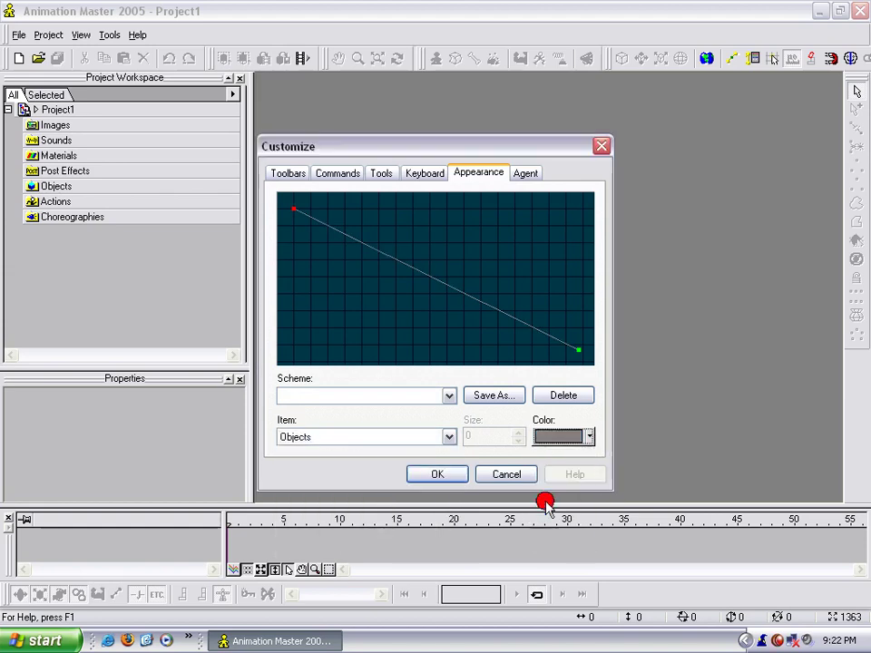
Apply the grey object colour with OK, then reopen the Customize dialog
click(434, 477)
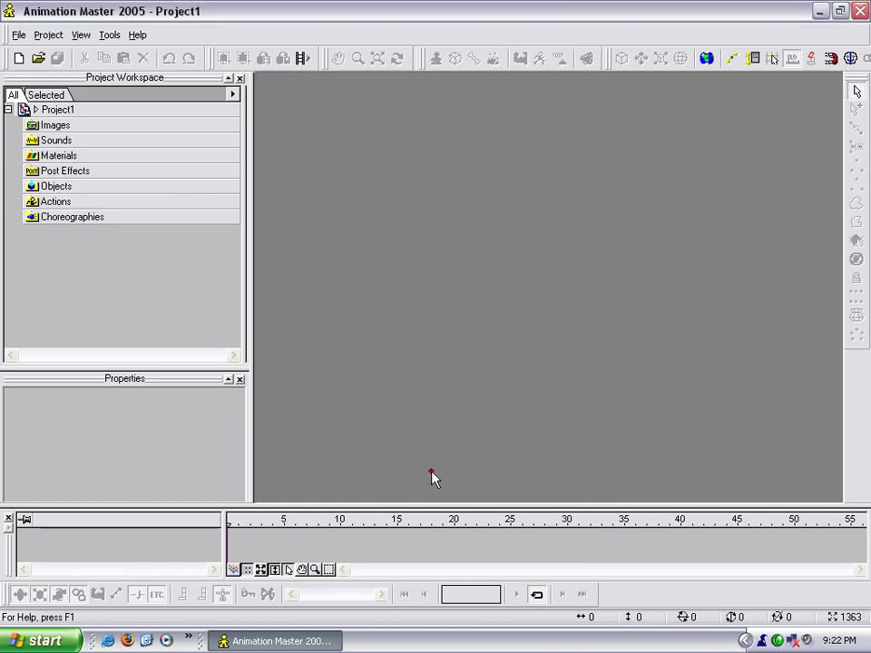
click(109, 34)
click(128, 73)
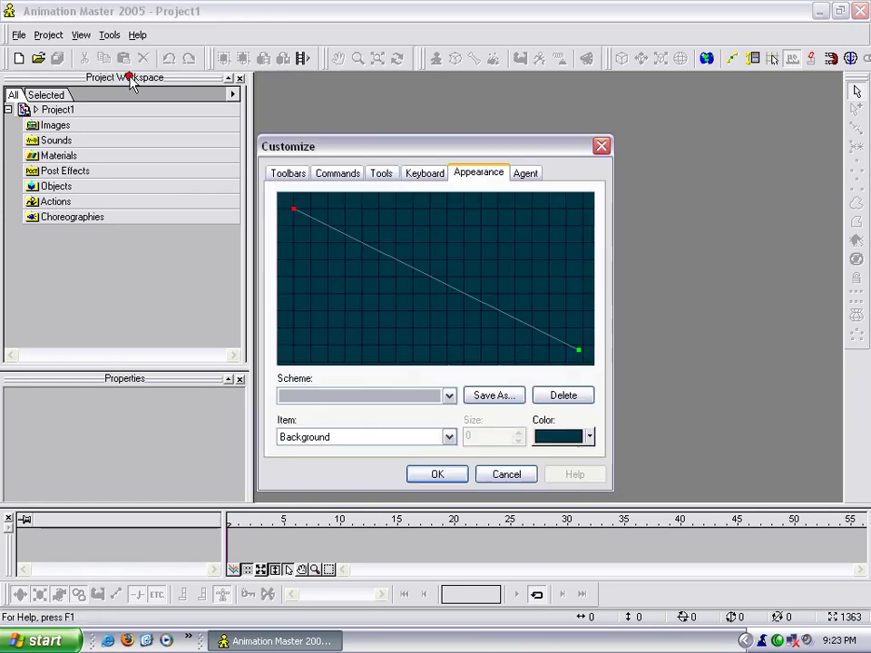
click(525, 176)
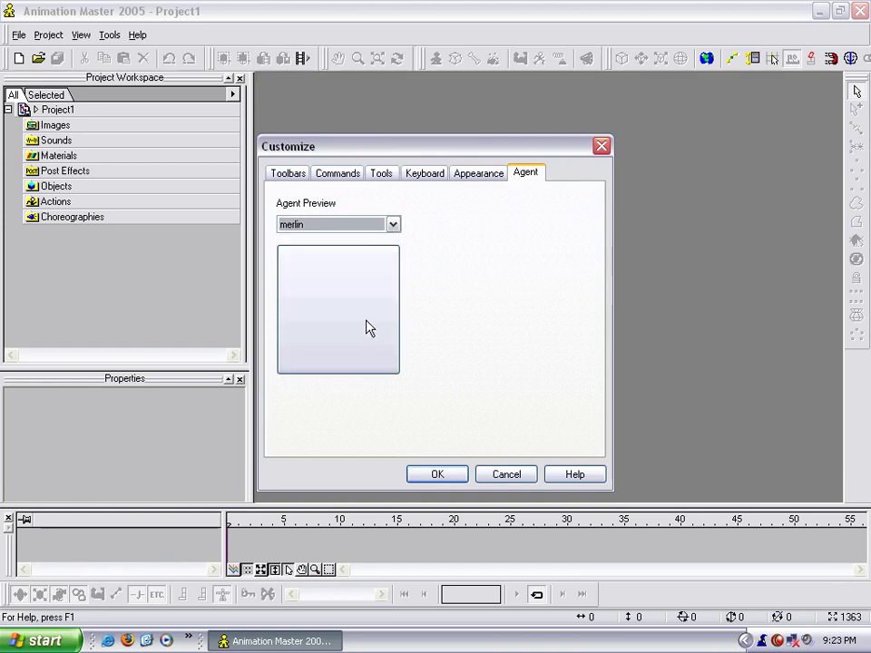
click(435, 476)
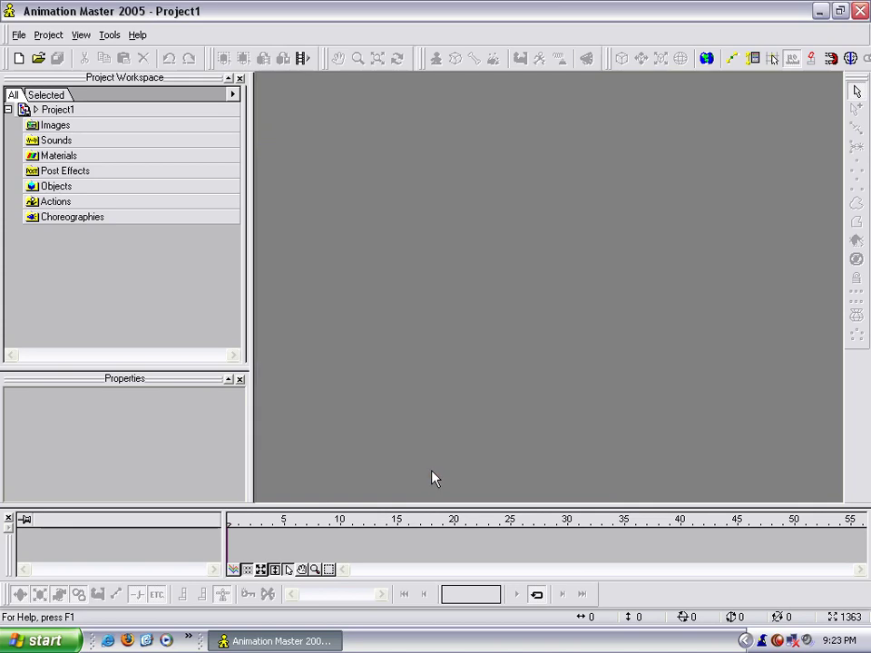
click(763, 644)
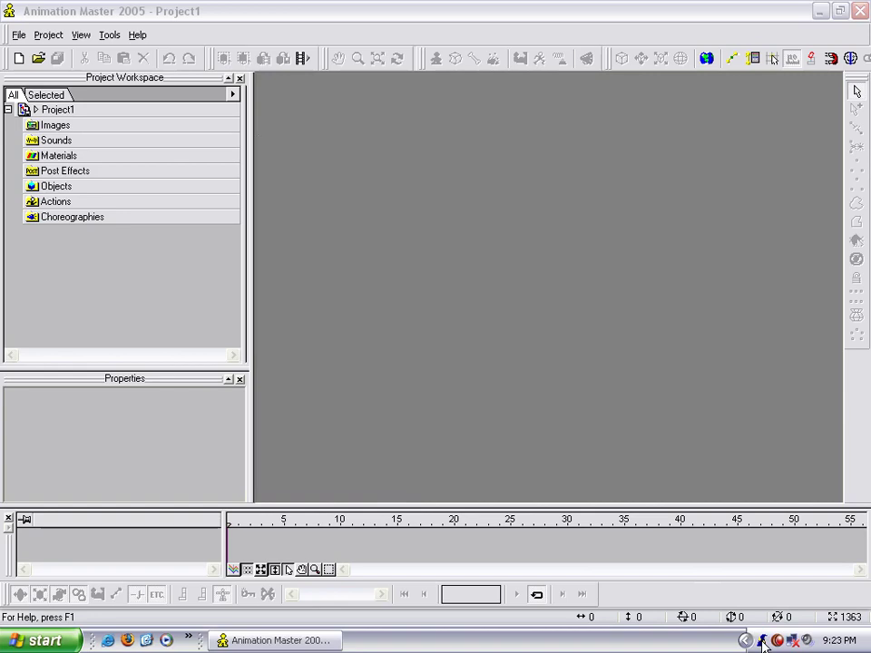
click(838, 616)
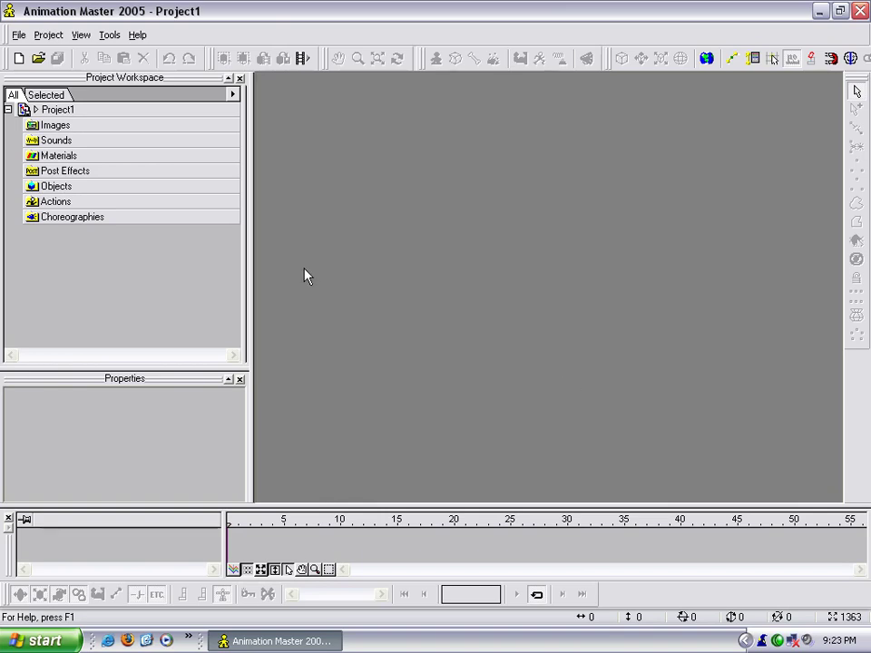
Float the Properties panel, dock it full-width mid-window, and close the empty top panel
drag(114, 381, 488, 275)
drag(487, 203, 58, 441)
drag(4, 346, 361, 204)
drag(9, 349, 466, 19)
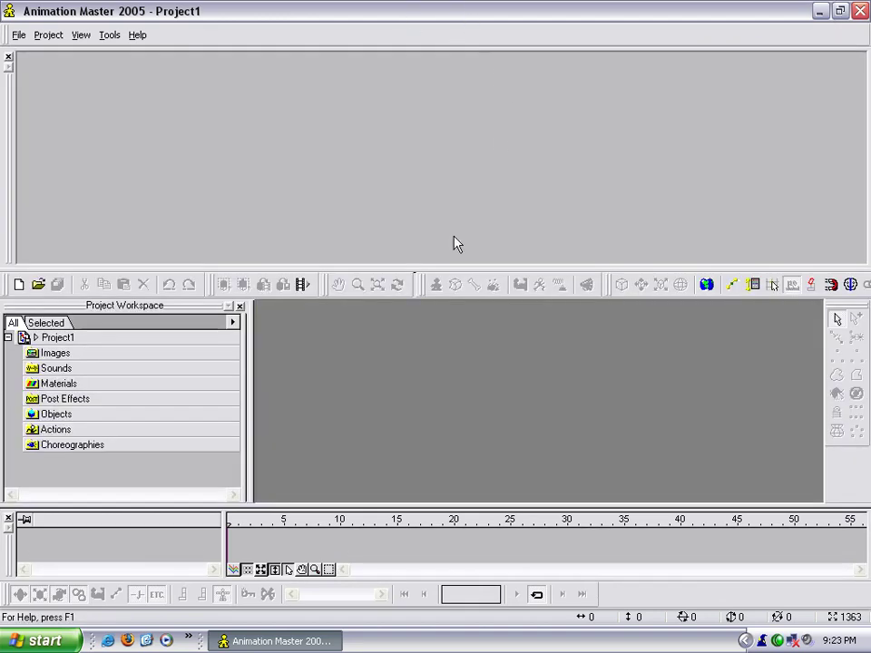
click(7, 57)
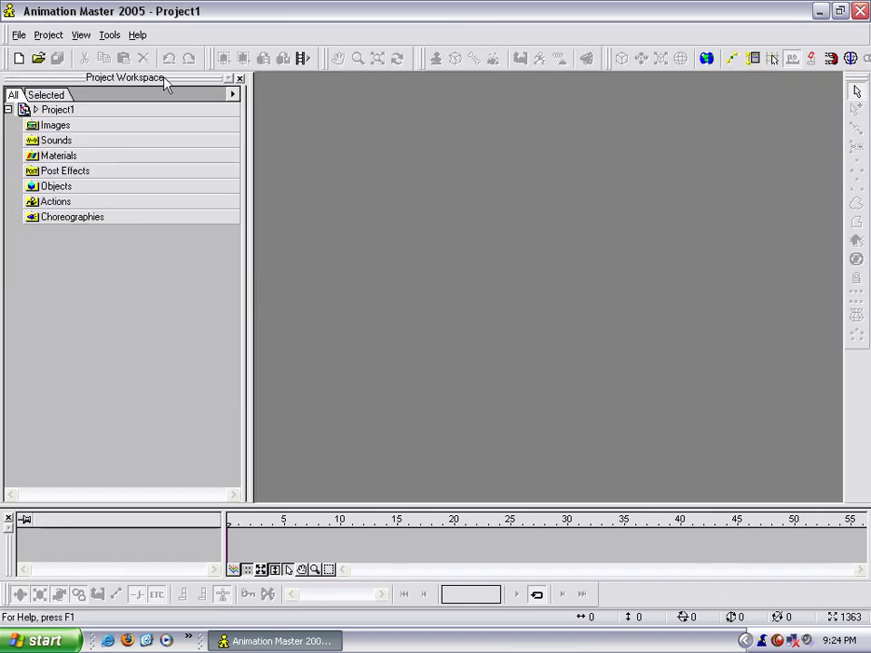
Bring the Properties panel back through View > Properties after closing it from the top
click(82, 37)
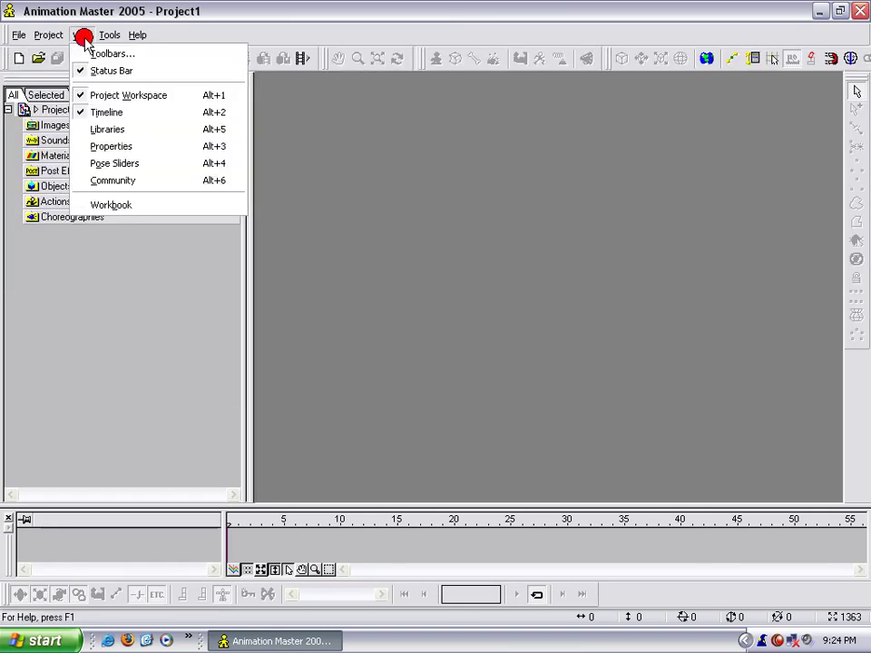
click(109, 147)
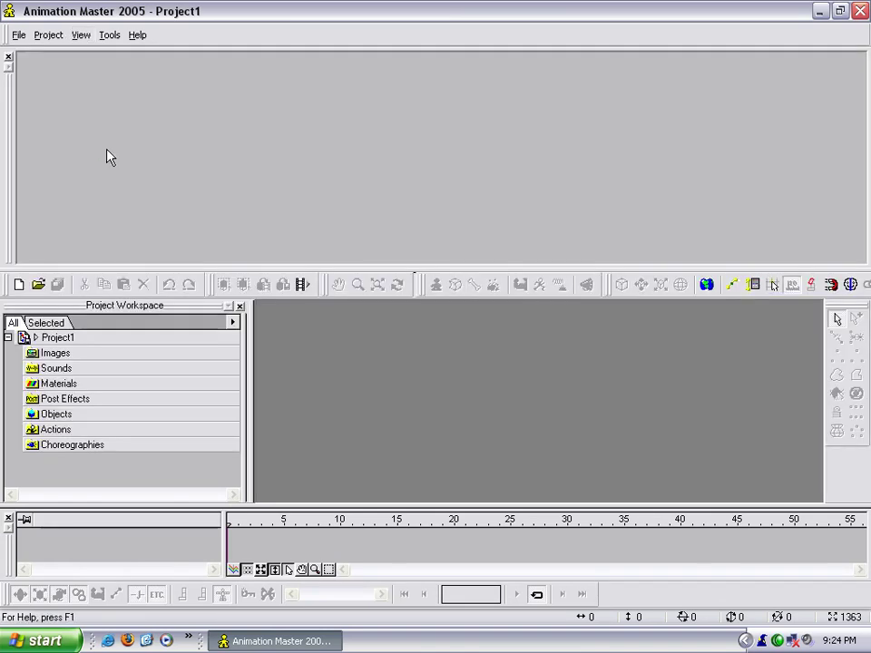
click(7, 57)
click(82, 35)
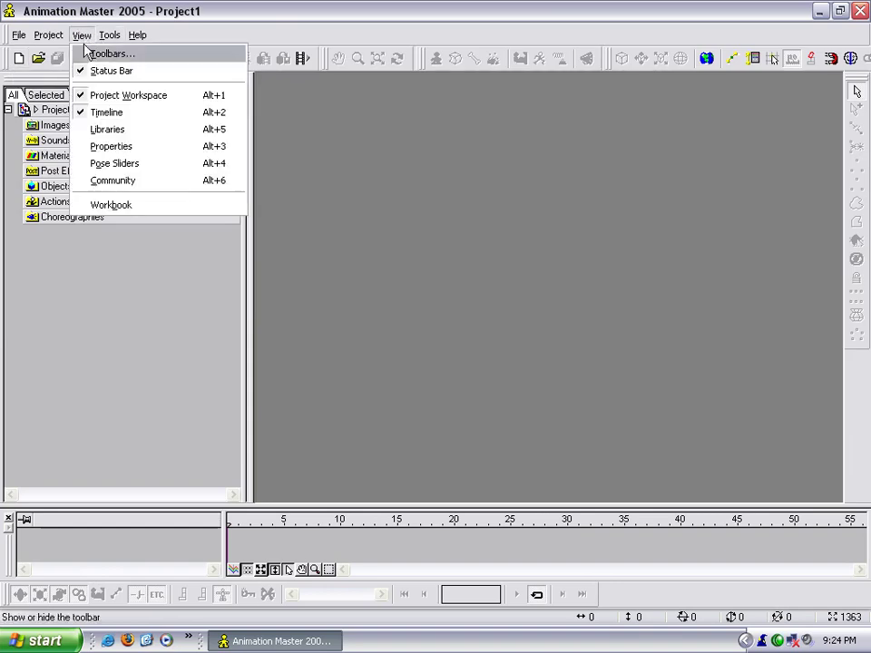
click(109, 146)
Dock the Properties panel as a wide pane in the middle of the window
drag(12, 193, 430, 325)
drag(230, 113, 444, 385)
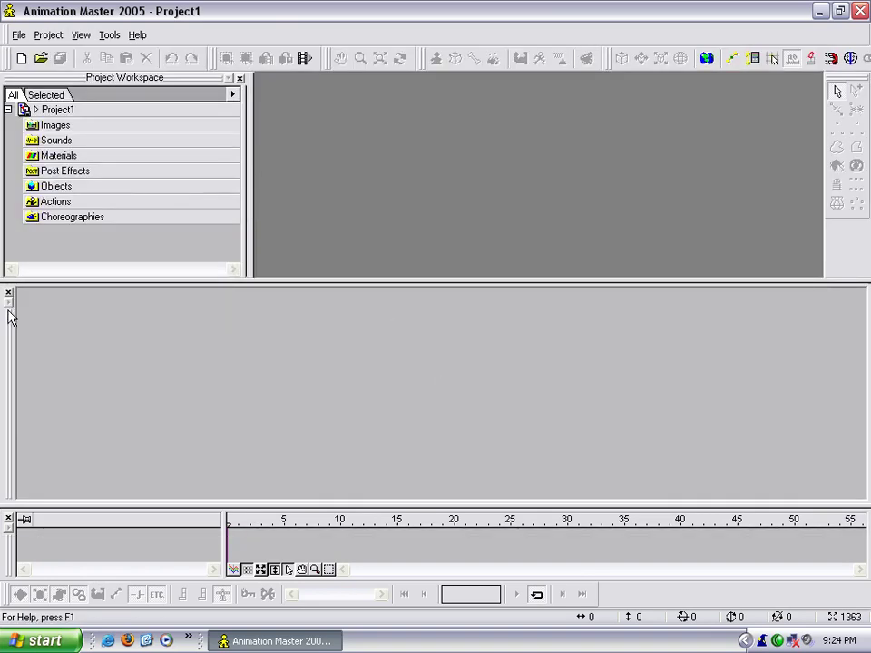
drag(9, 313, 564, 635)
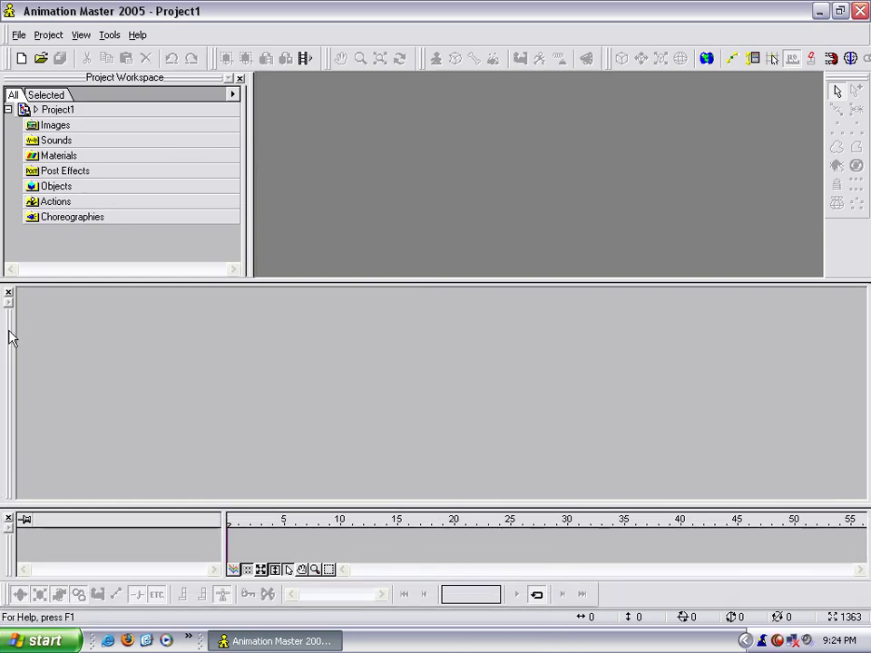
drag(10, 337, 408, 241)
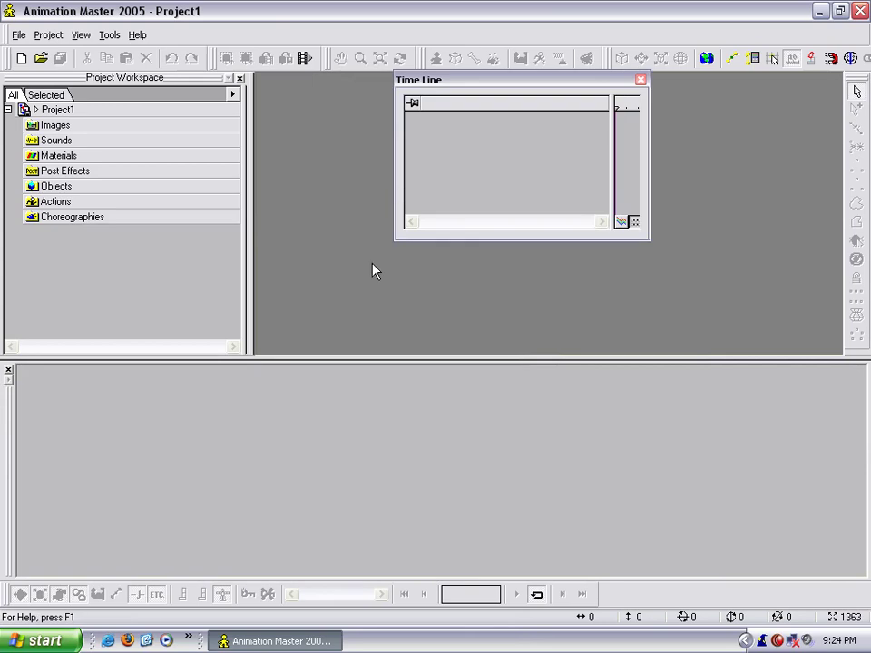
Dock the timeline at the bottom, close the empty middle pane, and lower the splitter
drag(412, 94, 254, 425)
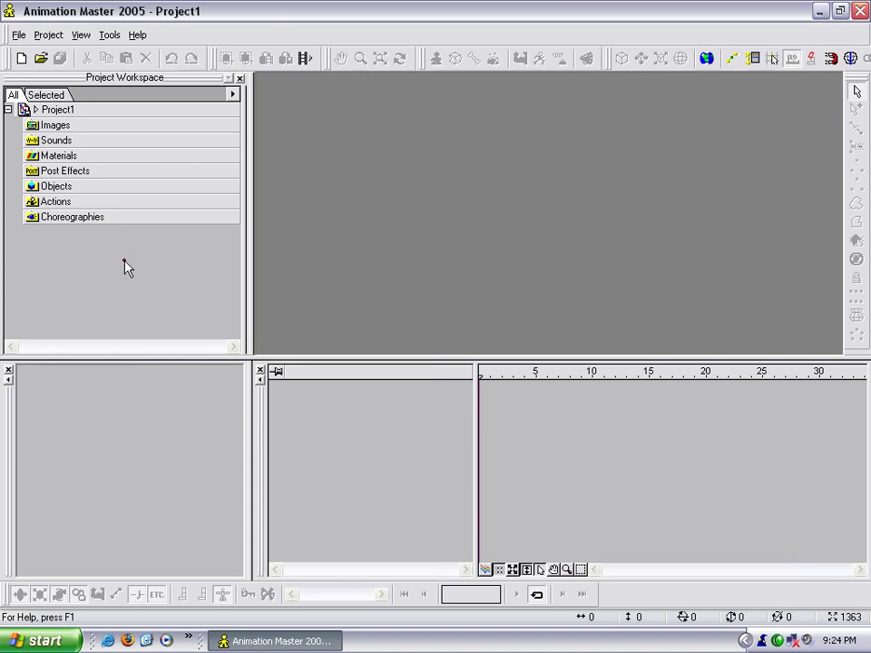
drag(8, 425, 14, 328)
drag(263, 418, 167, 589)
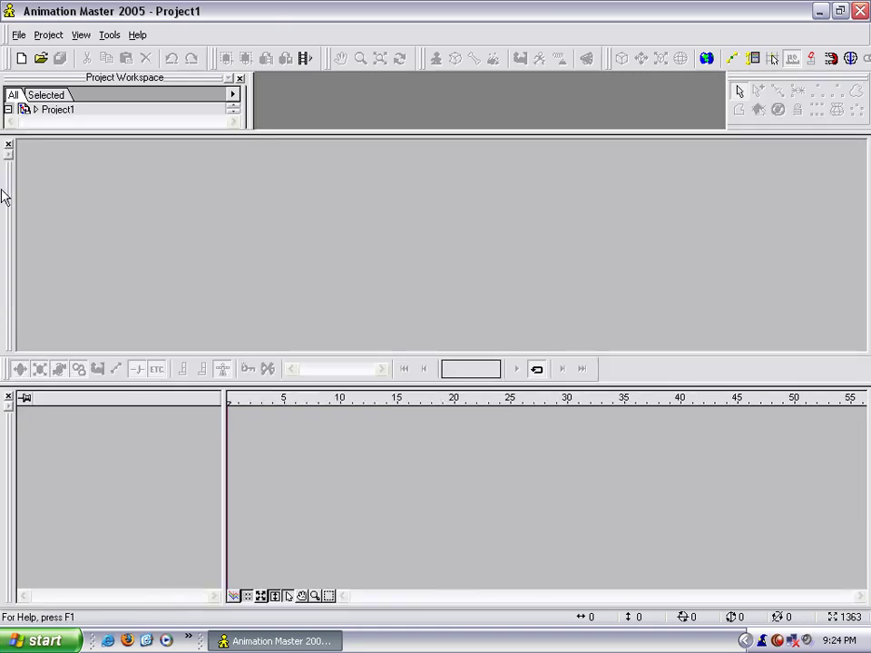
click(8, 146)
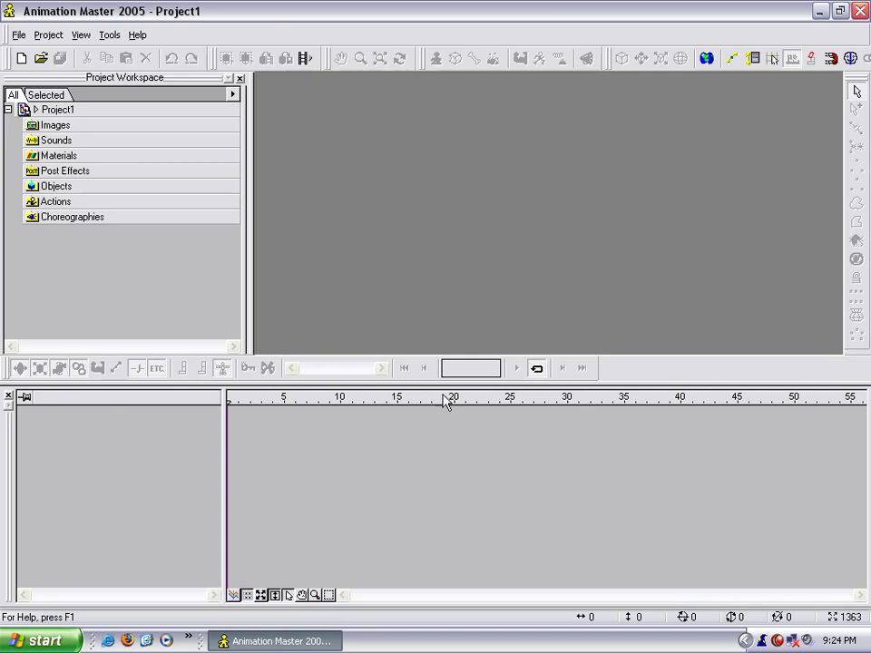
drag(444, 382, 466, 504)
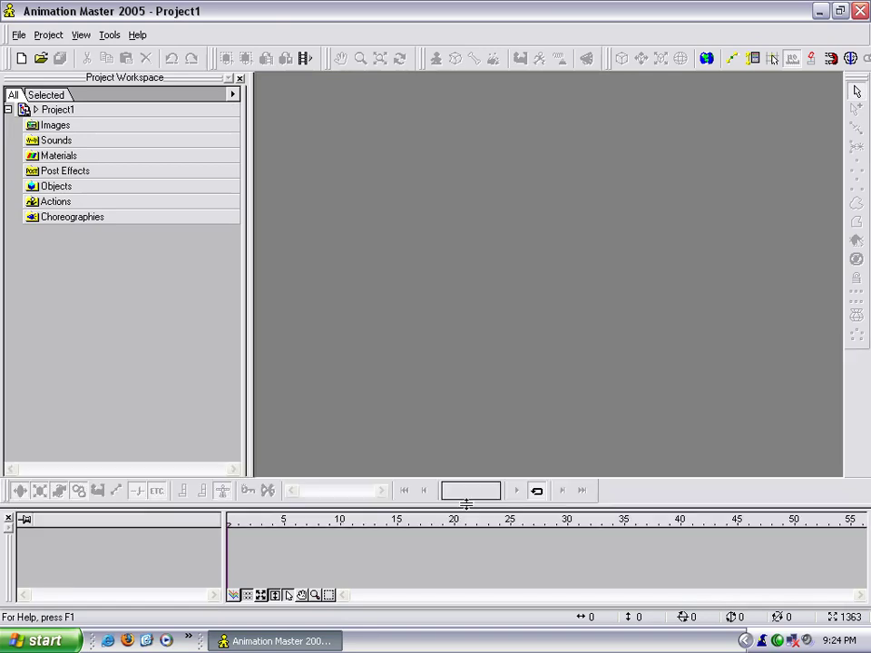